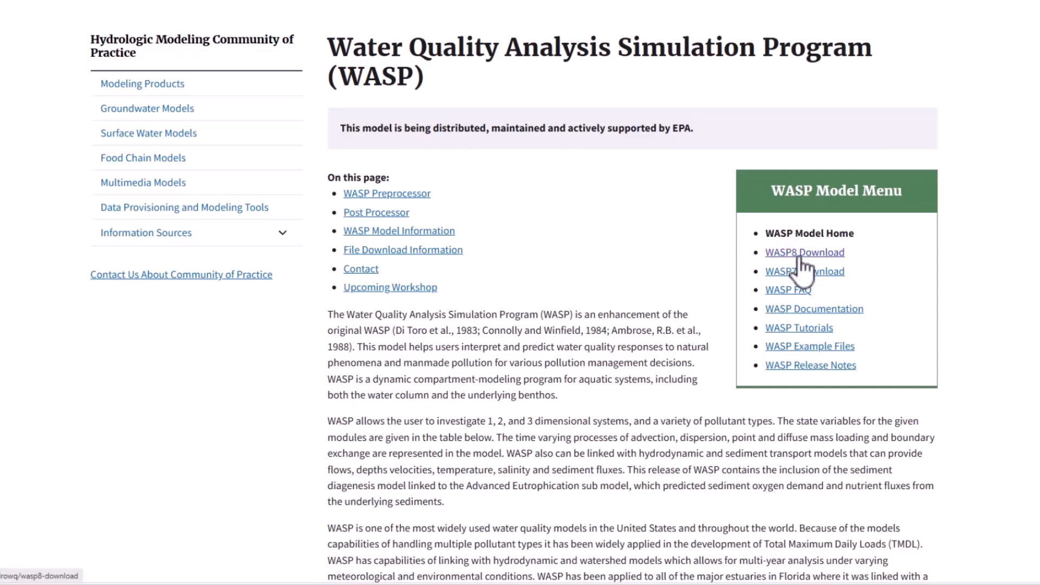
# Step: Download the WASP 8.5 Windows installer (zip) from EPA's WASP8 download page
pyautogui.click(801, 258)
pyautogui.scroll(-6, 779, 237)
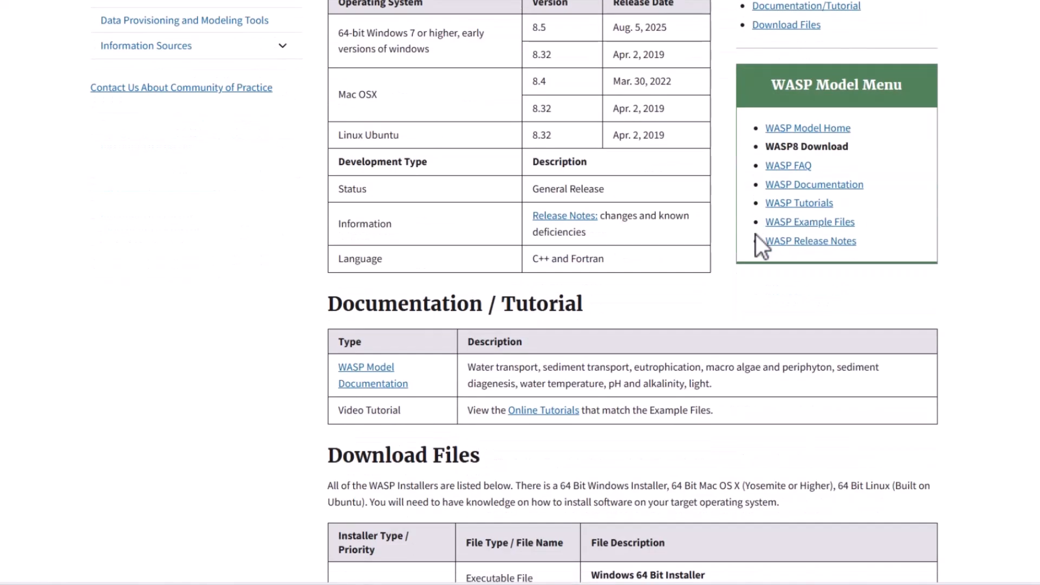
pyautogui.scroll(-7, 756, 235)
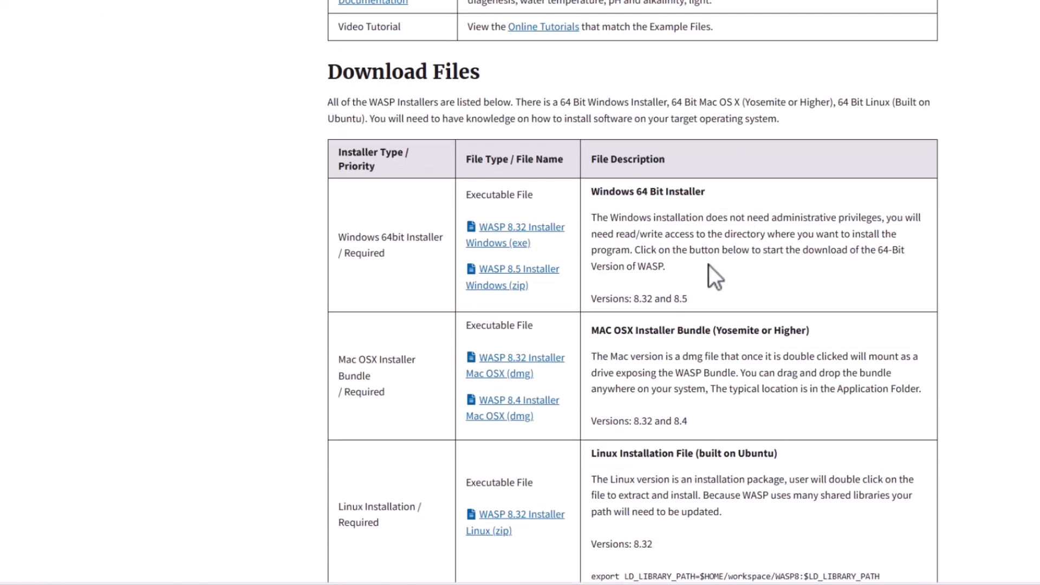
pyautogui.click(532, 272)
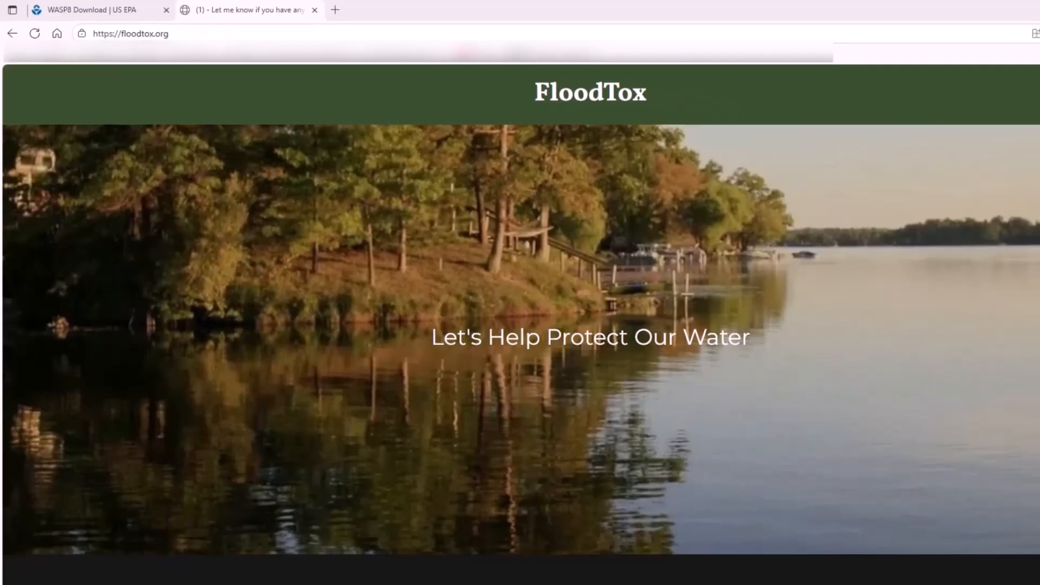
# Step: Download the HEC-RAS 2D and WASP Coupler from the FloodTox website
pyautogui.scroll(-14, 521, 315)
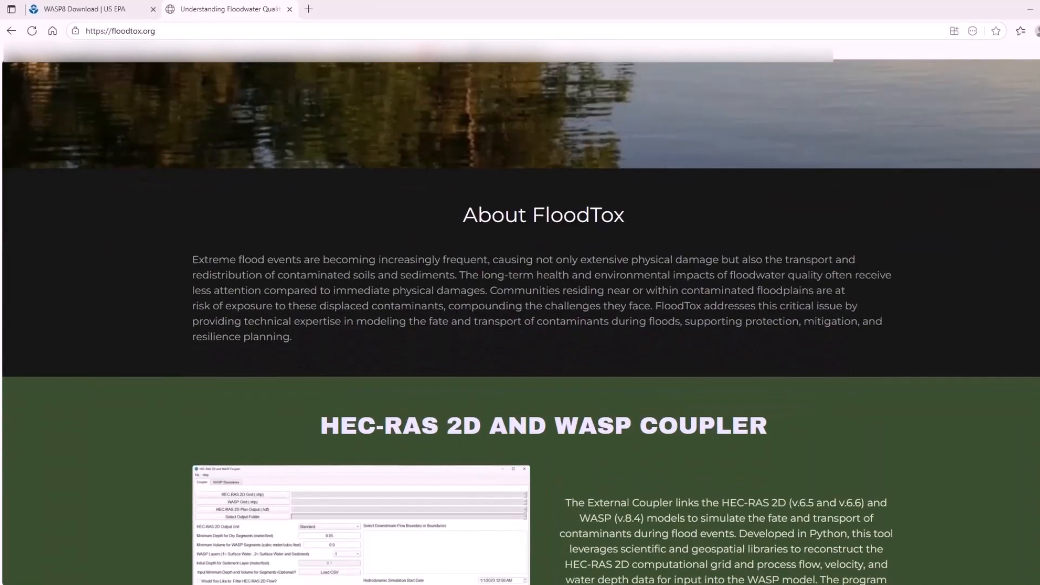
pyautogui.scroll(-4, 569, 239)
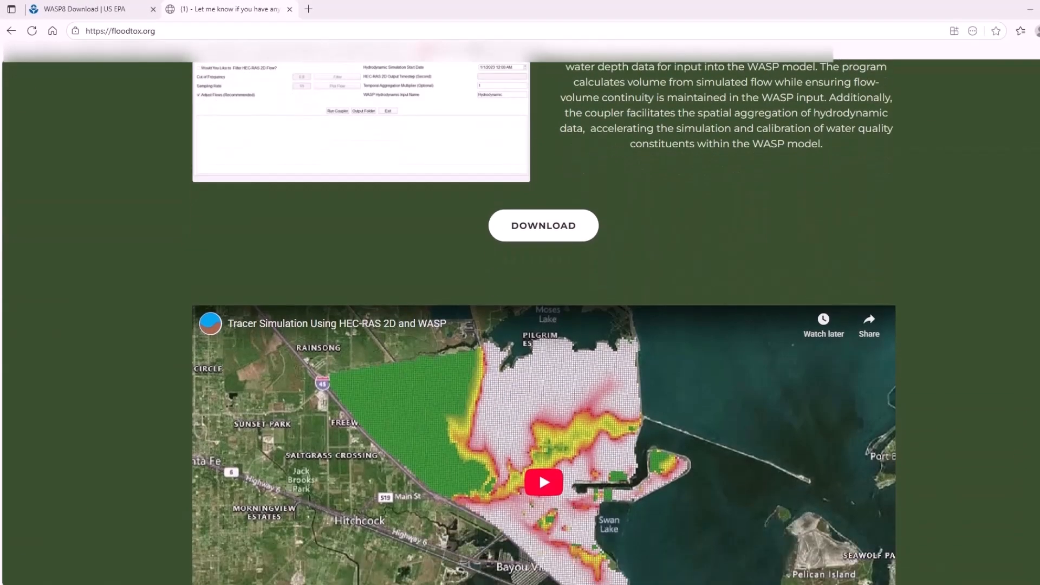
pyautogui.click(570, 240)
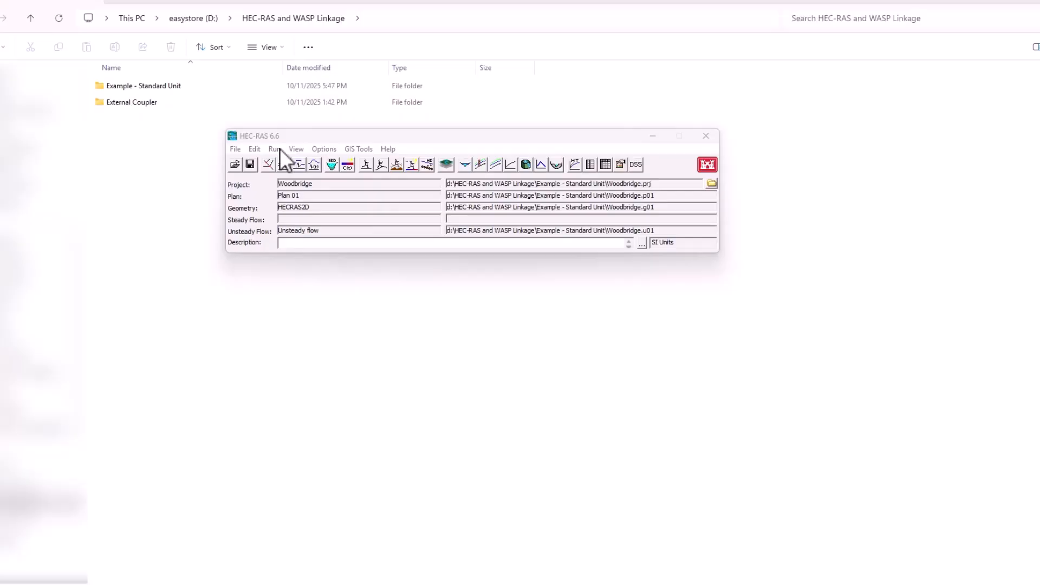
# Step: In HEC-RAS, add Cell Volume and Face Flow to the additional 2D variables written to the unsteady flow plan's HDF5 results file
pyautogui.click(277, 149)
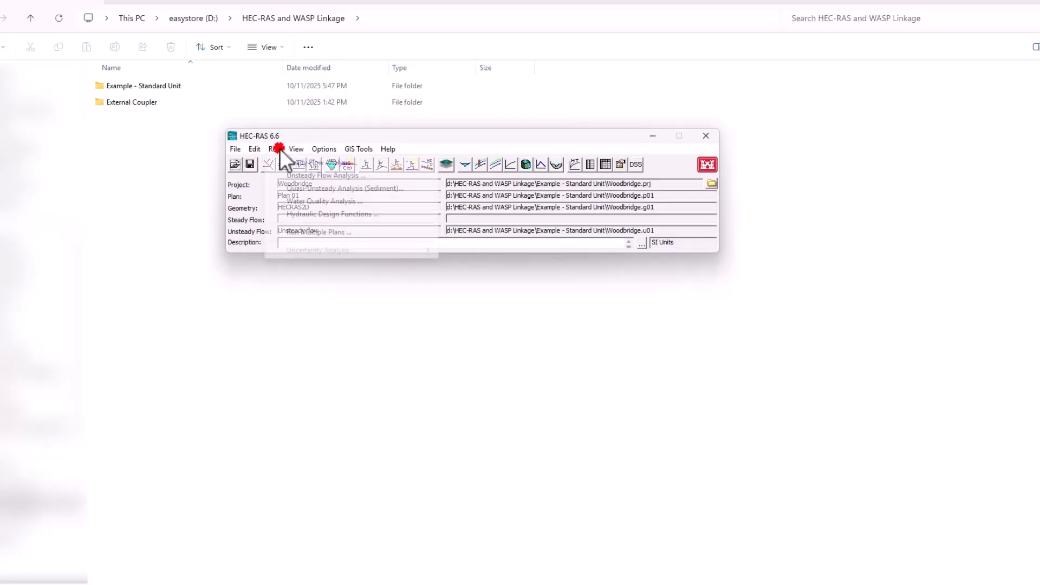
pyautogui.click(297, 175)
pyautogui.click(372, 163)
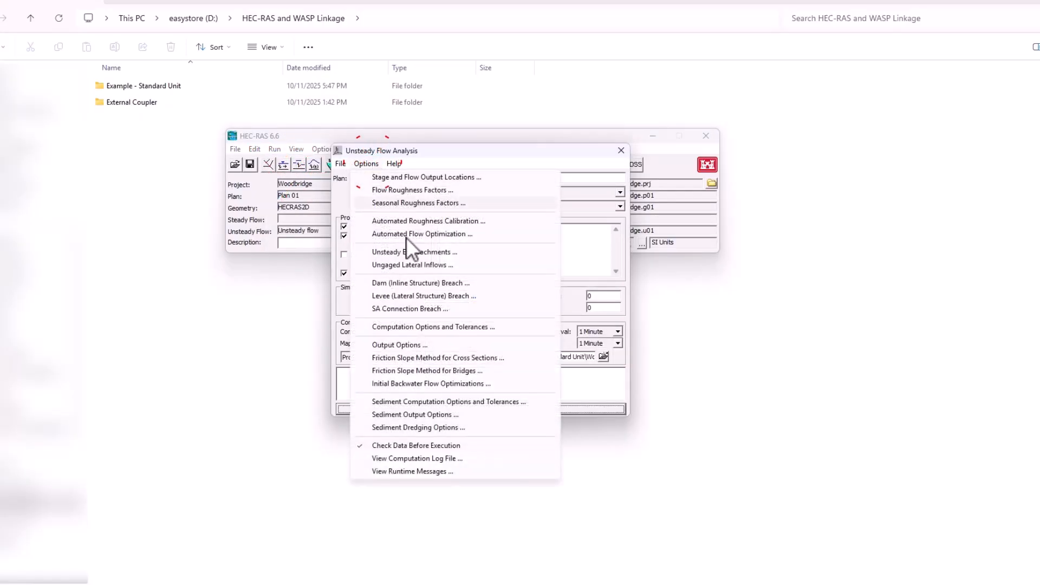
pyautogui.click(416, 343)
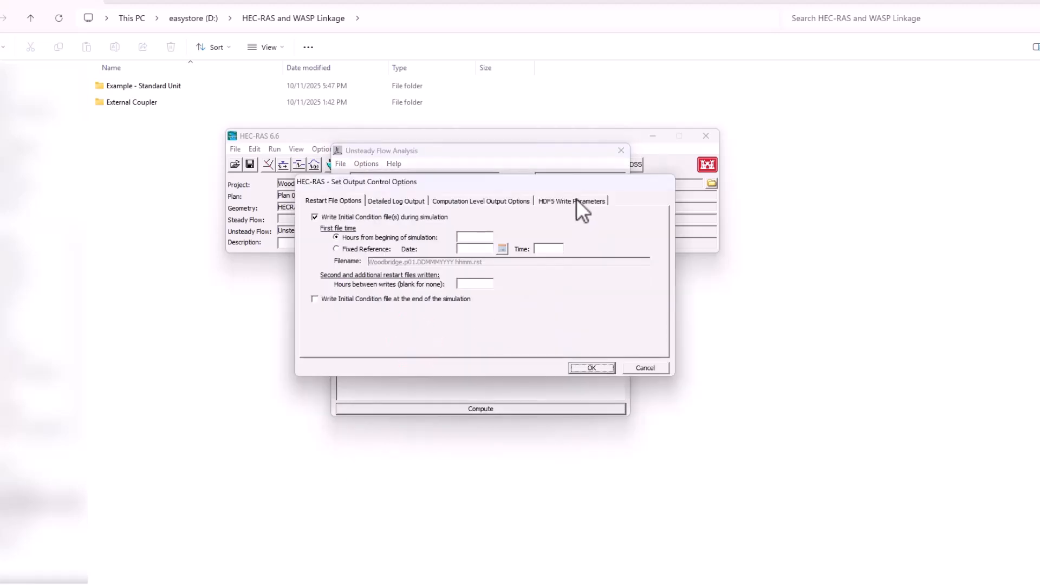
pyautogui.click(577, 201)
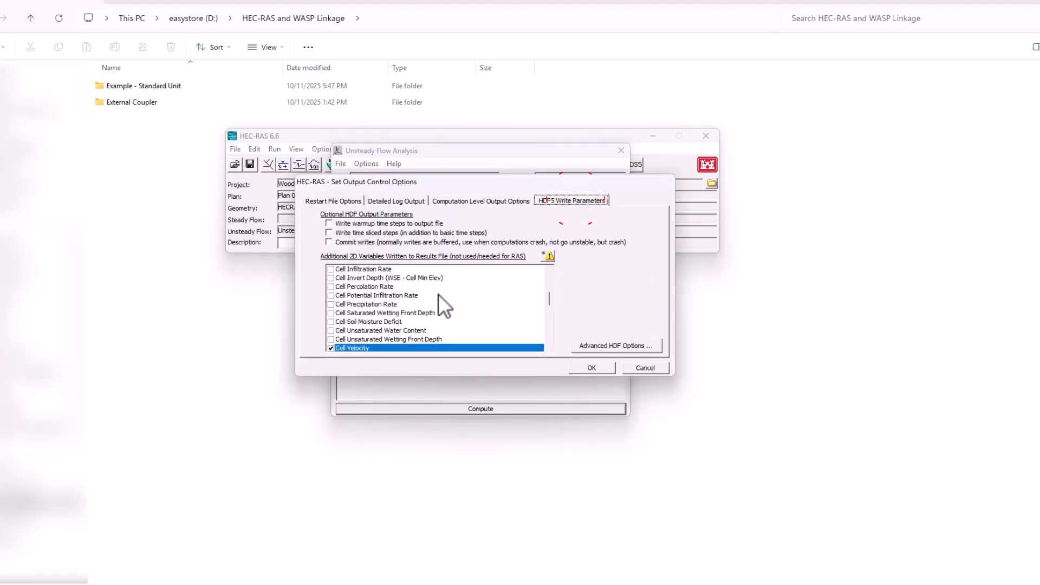
pyautogui.scroll(-2, 419, 310)
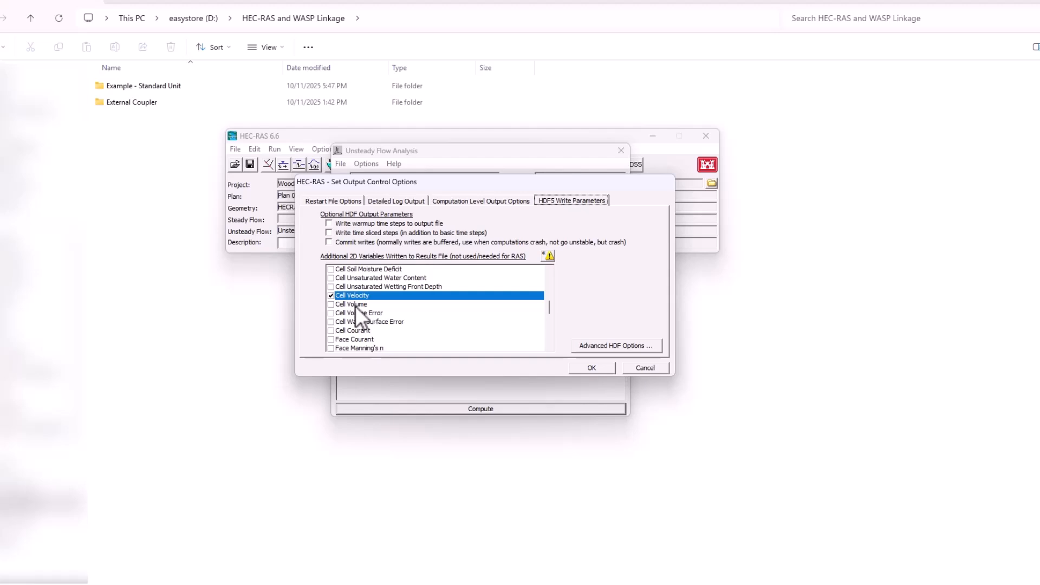
pyautogui.click(329, 307)
pyautogui.scroll(-3, 447, 301)
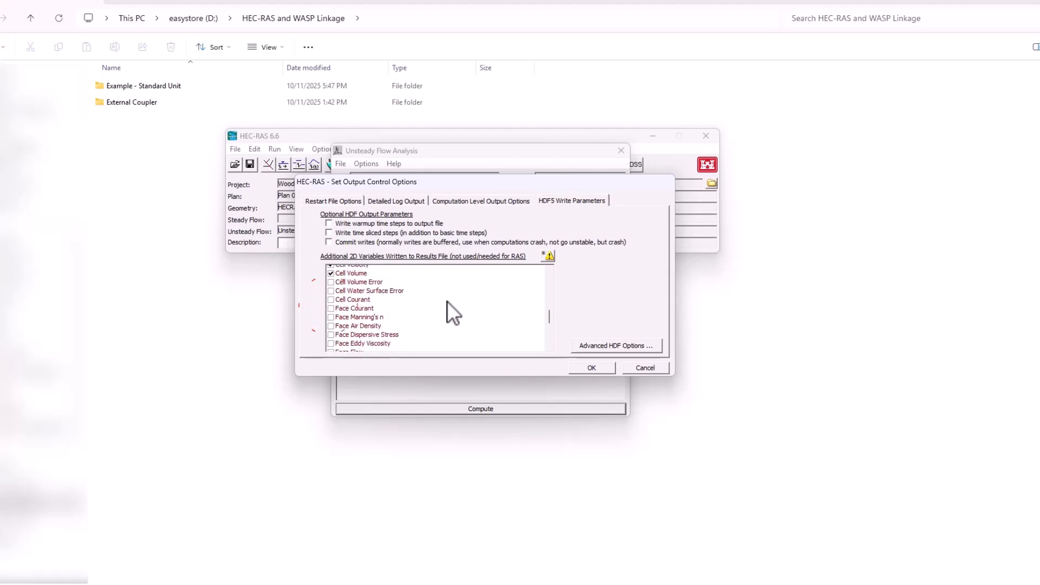
pyautogui.scroll(-1, 447, 301)
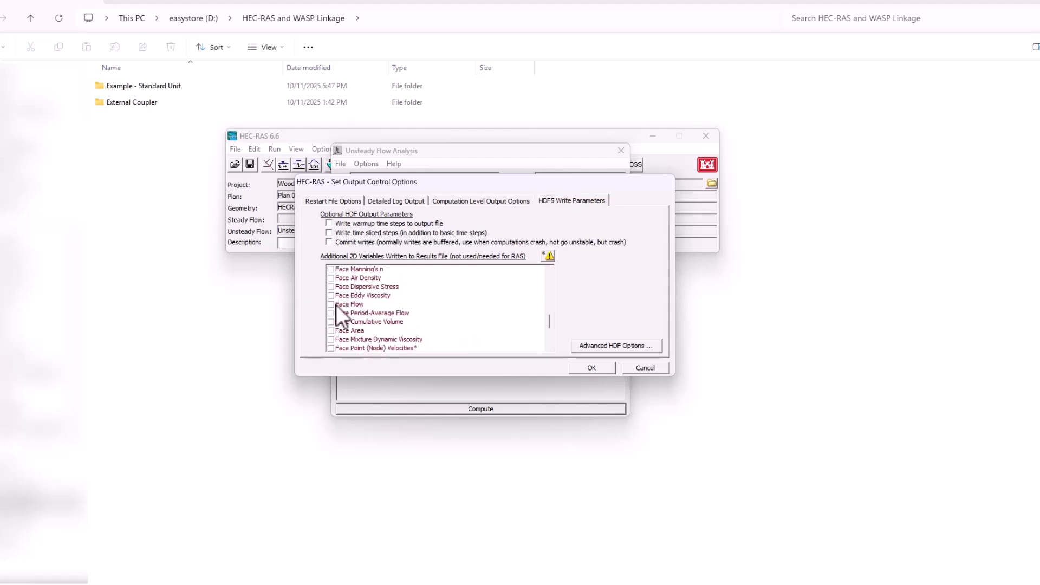
pyautogui.click(331, 305)
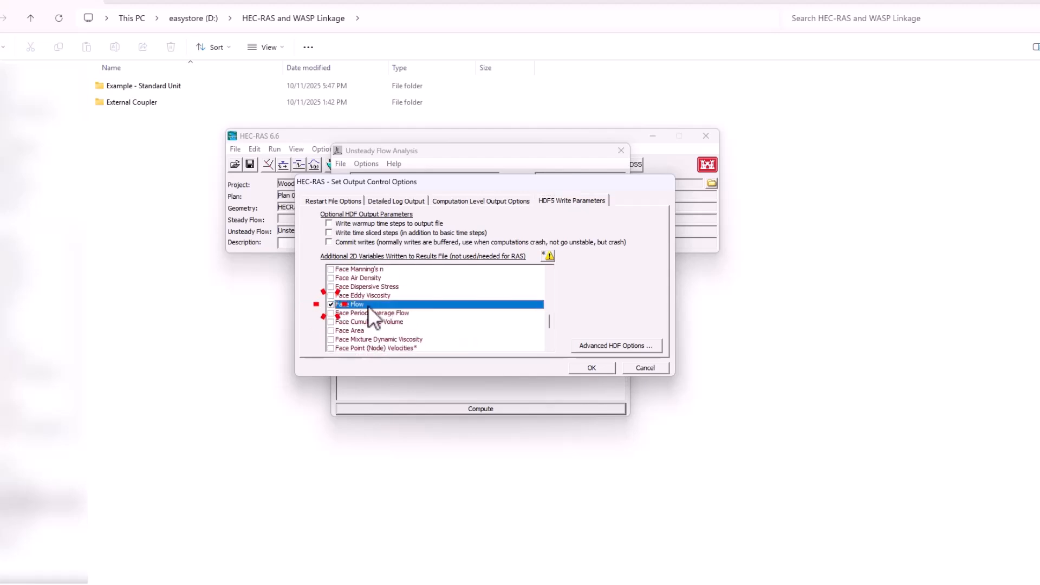
pyautogui.click(591, 368)
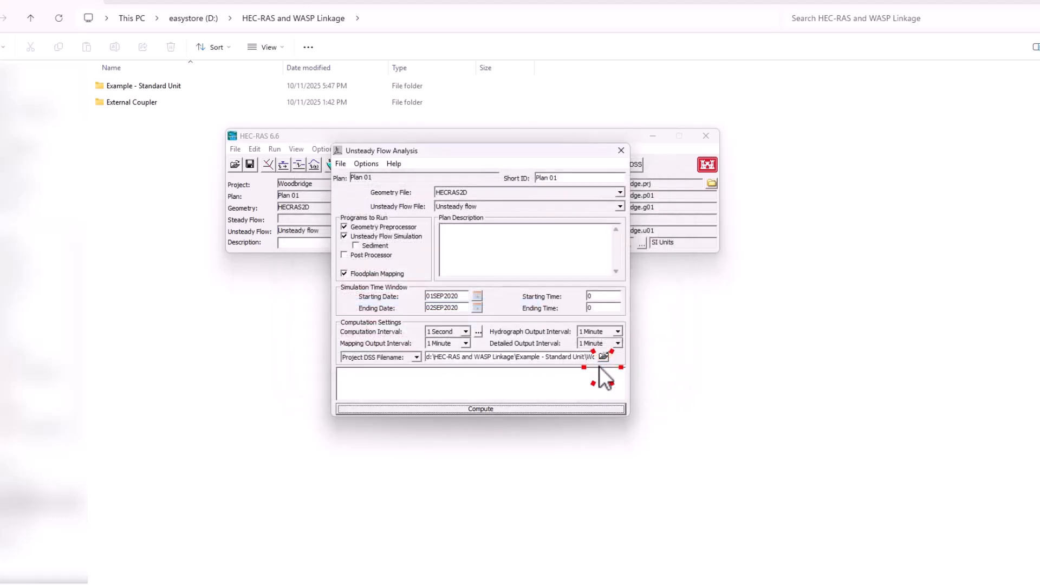
# Step: Save the unsteady flow plan and compute the simulation
pyautogui.click(341, 163)
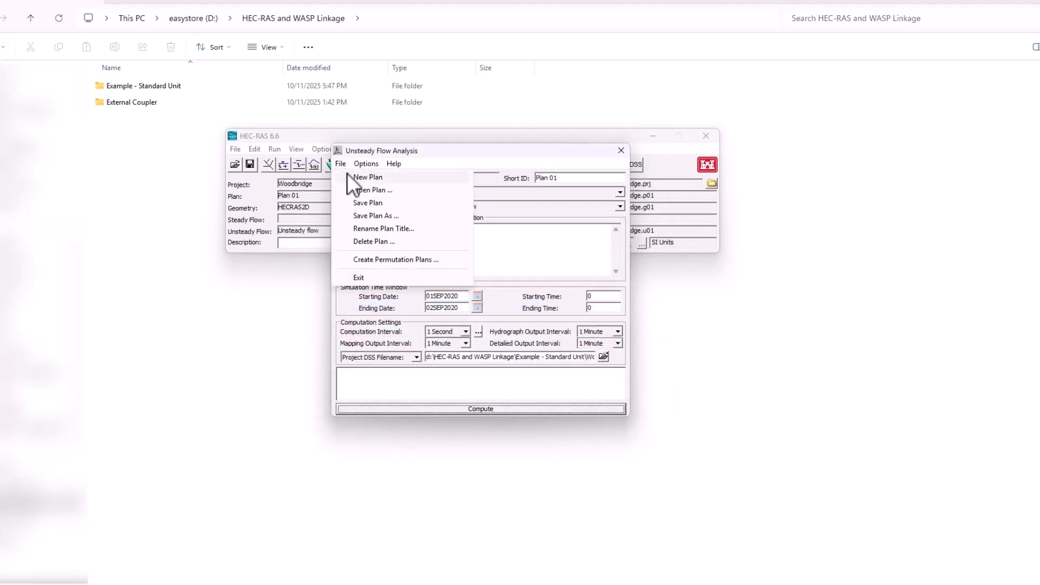
pyautogui.click(401, 207)
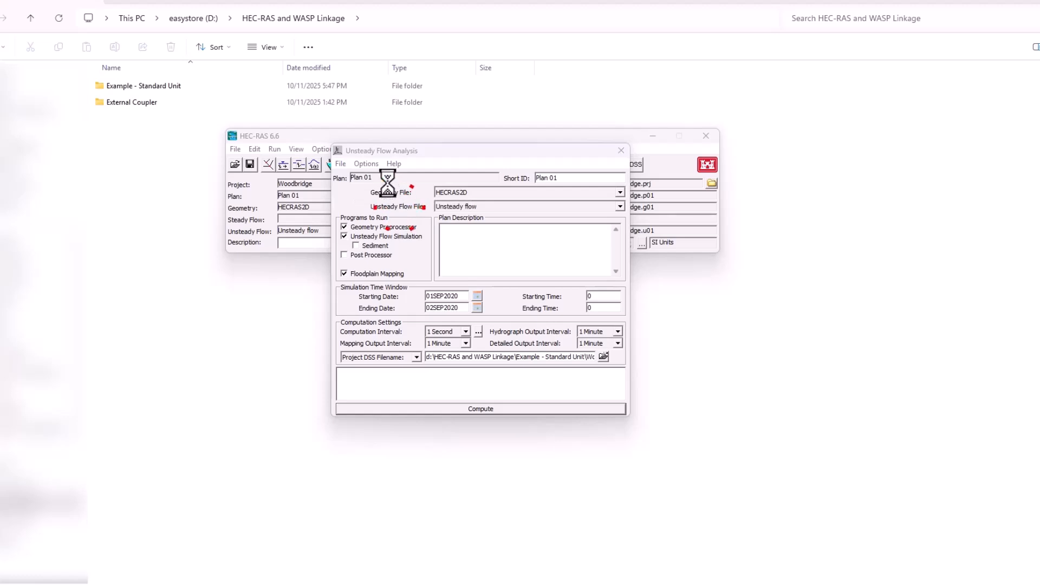
pyautogui.click(467, 408)
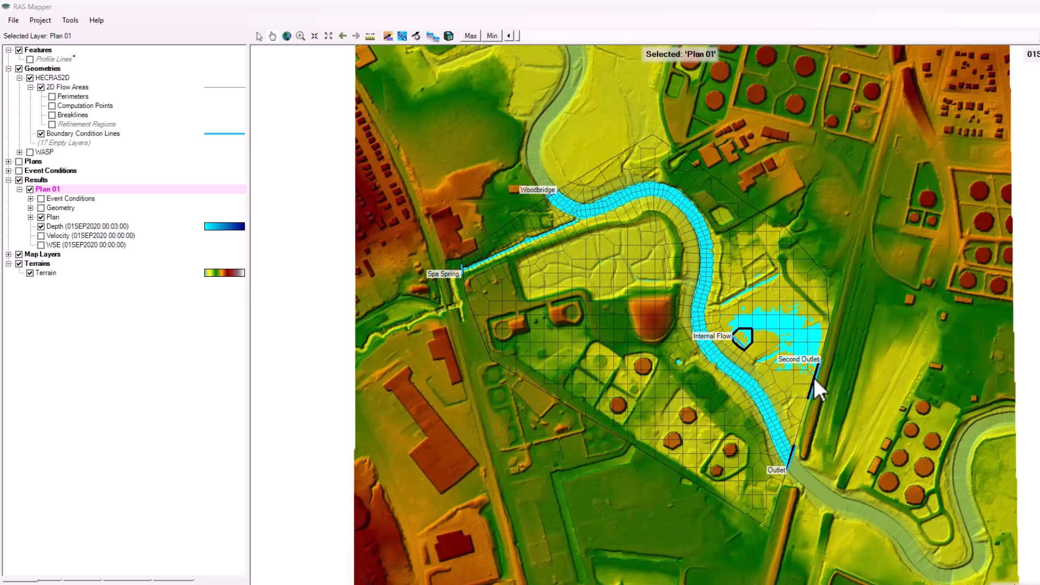
# Step: In RAS Mapper, open the export choices for the HECRAS2D geometry's 2D Flow Areas layer
pyautogui.rightClick(73, 86)
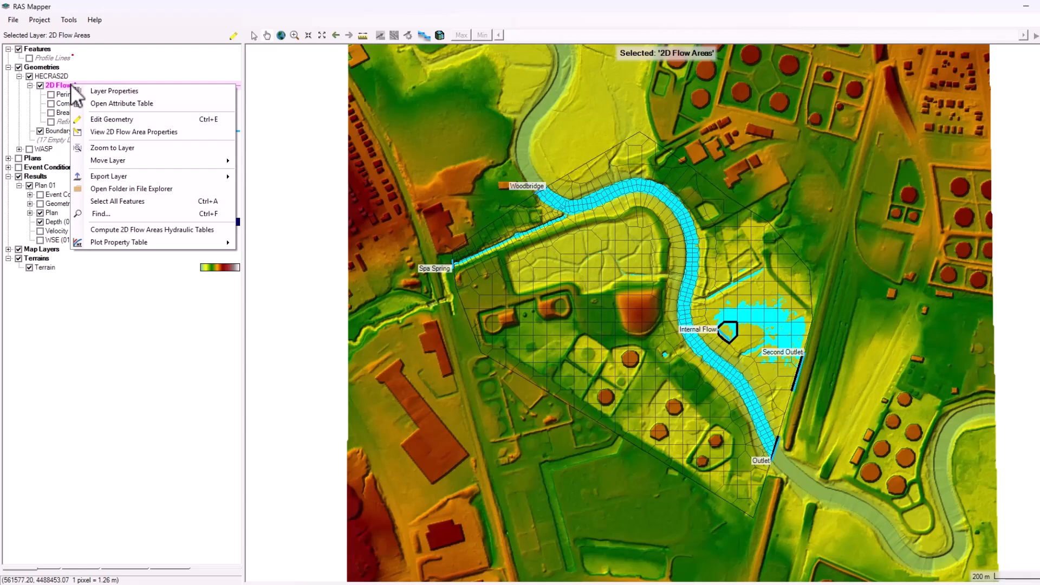
pyautogui.moveTo(188, 174)
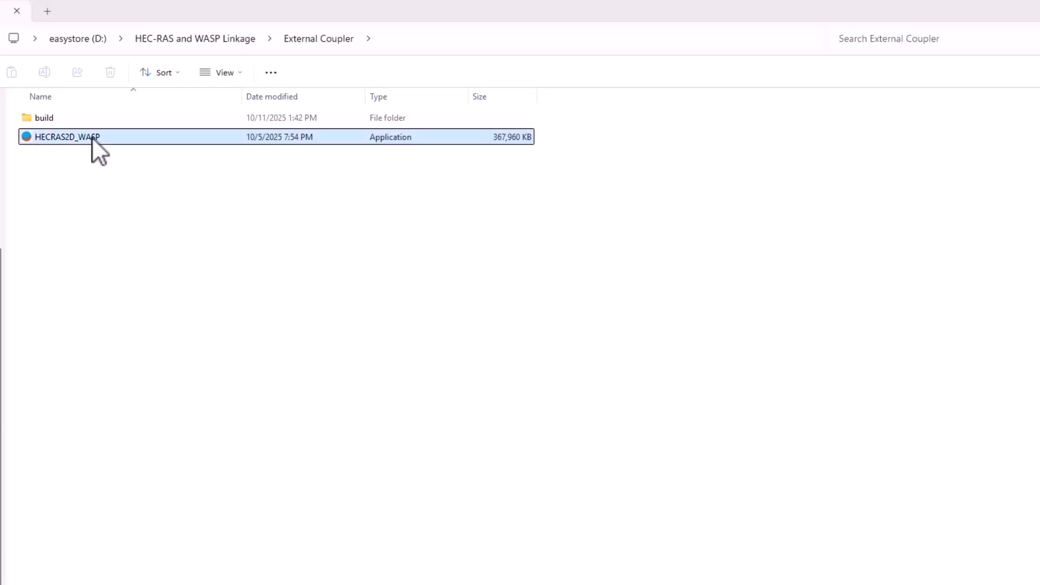
# Step: Launch the HECRAS2D_WASP coupler and load HEC-RAS2D.shp from the example's Shapefiles folder as the HEC-RAS 2D grid
pyautogui.doubleClick(92, 137)
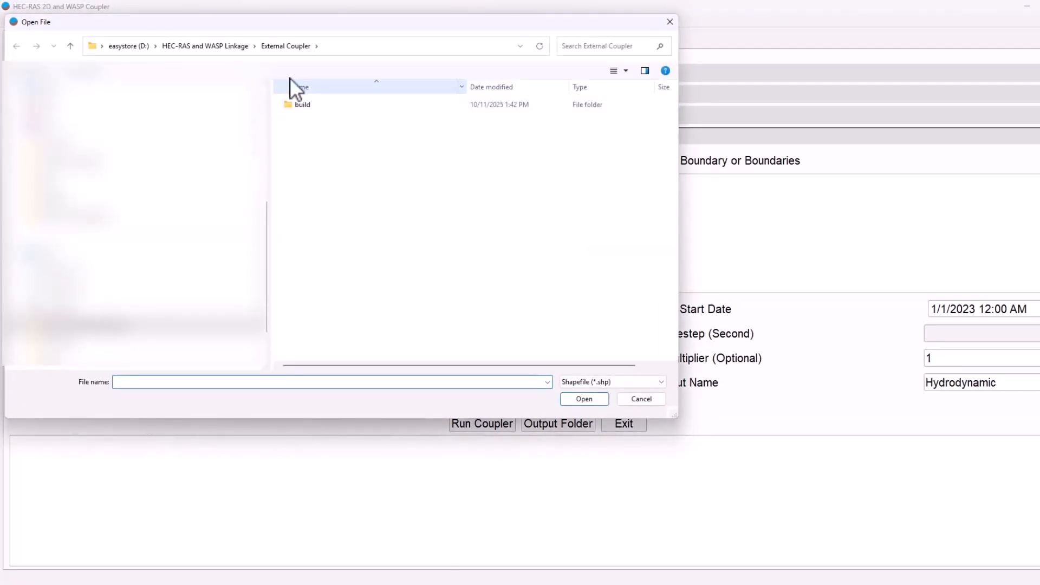
pyautogui.click(232, 46)
pyautogui.doubleClick(331, 104)
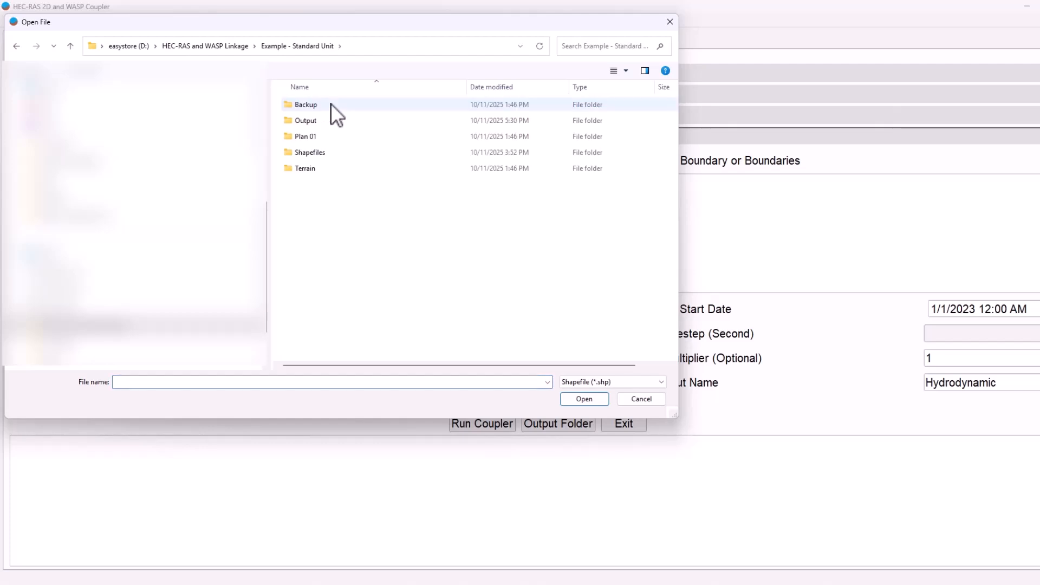
pyautogui.doubleClick(336, 152)
pyautogui.click(339, 103)
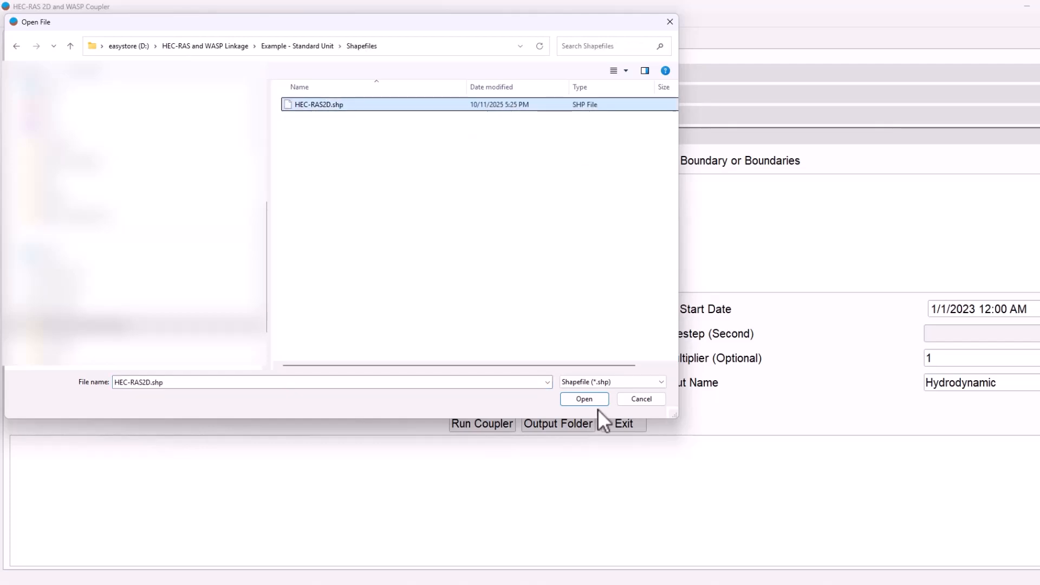
pyautogui.click(594, 399)
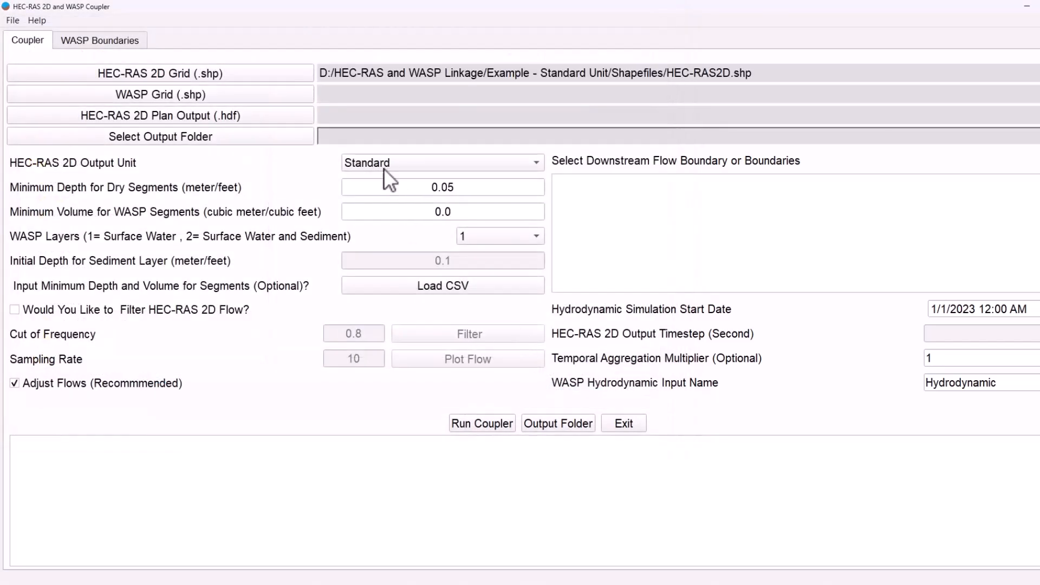
# Step: Load the same HEC-RAS2D.shp shapefile as the WASP grid
pyautogui.click(284, 92)
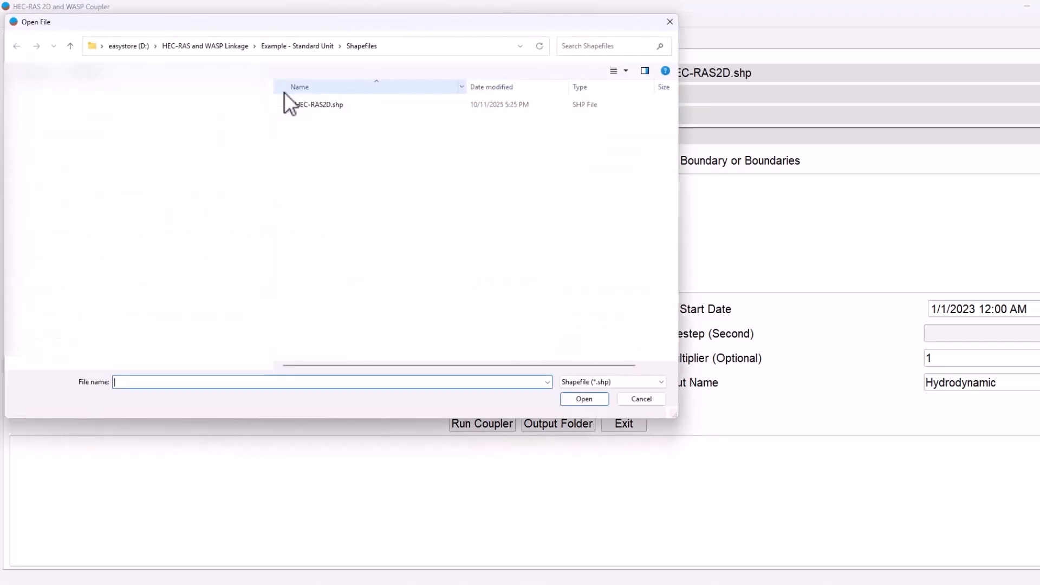
pyautogui.click(324, 107)
pyautogui.click(582, 399)
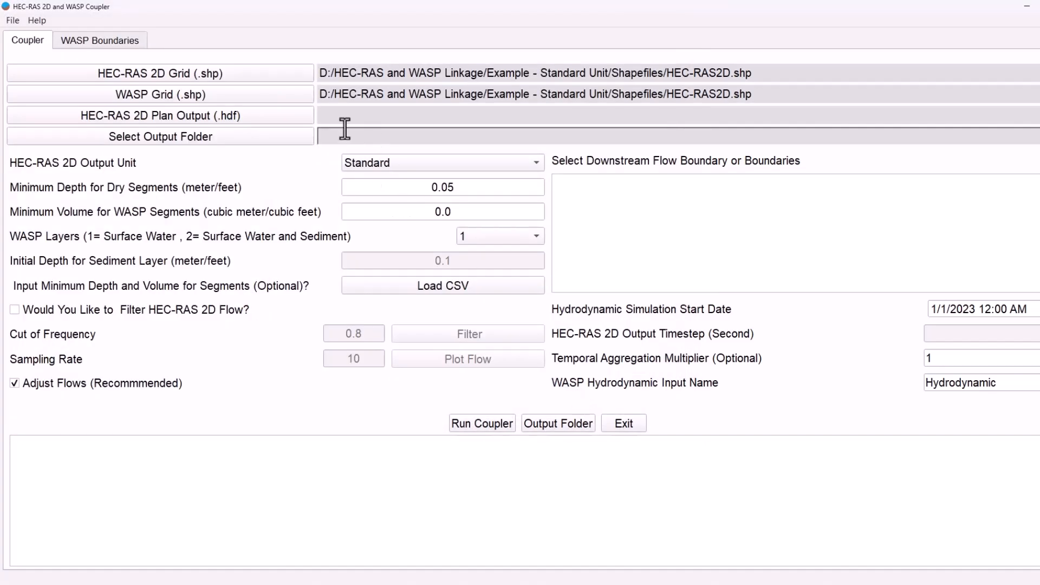
# Step: Load Woodbridge.p01.hdf from the Example - Standard Unit folder as the HEC-RAS 2D plan output
pyautogui.click(279, 115)
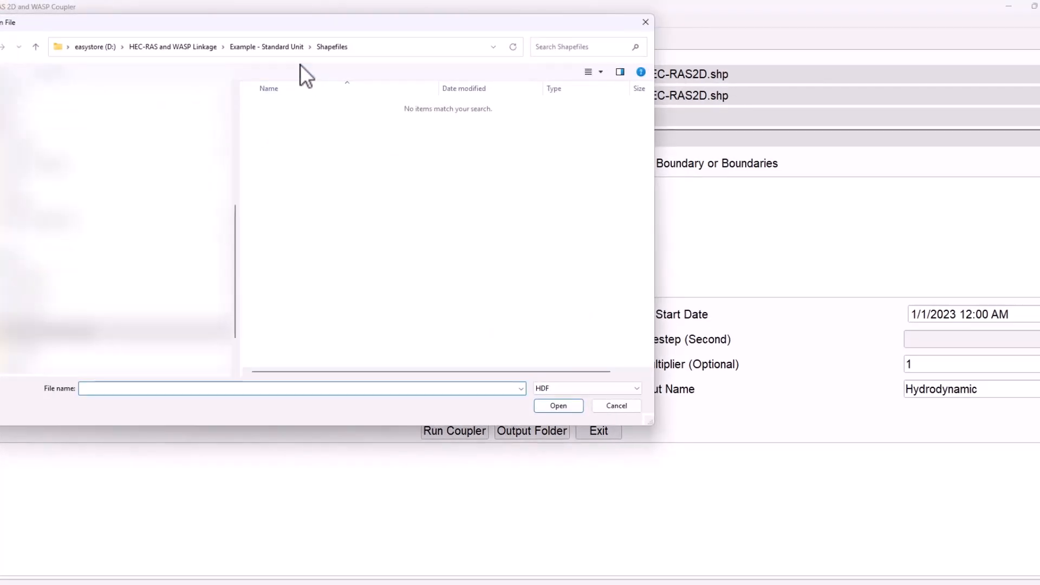
pyautogui.click(271, 45)
pyautogui.click(307, 187)
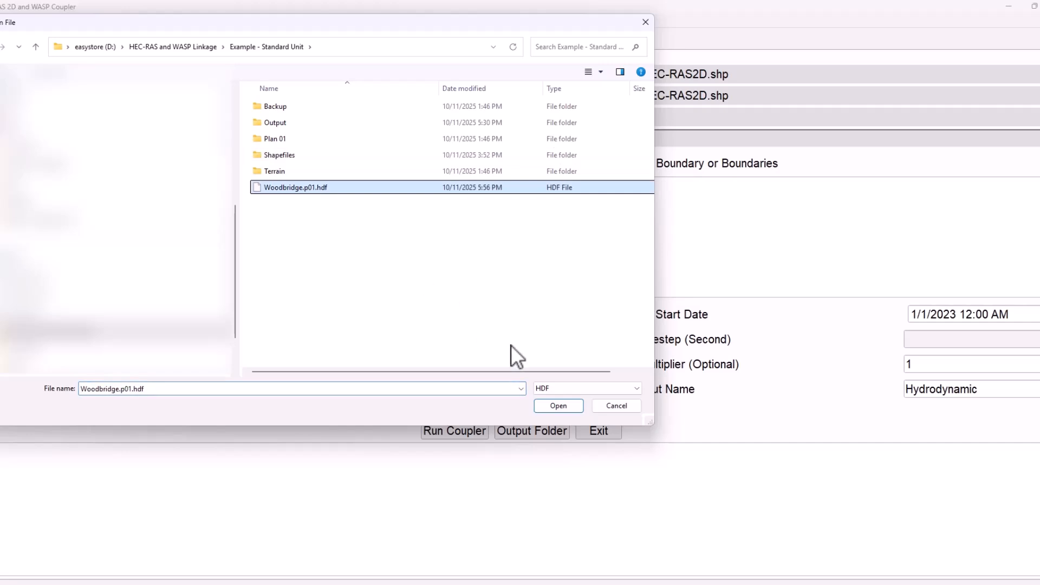
pyautogui.click(566, 406)
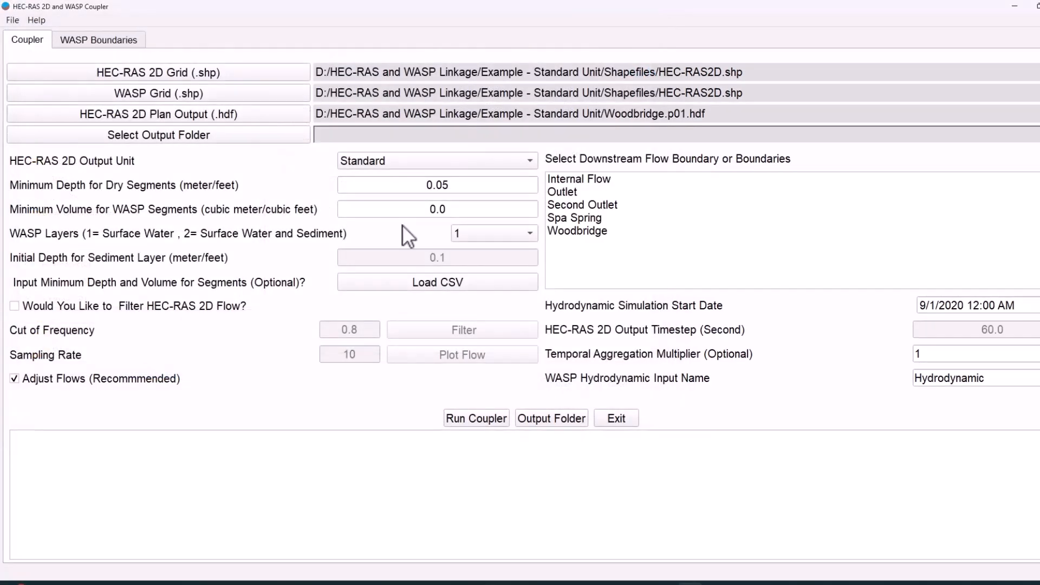
# Step: Set the coupler's output folder to Output inside the Example - Standard Unit folder
pyautogui.click(283, 138)
pyautogui.click(323, 120)
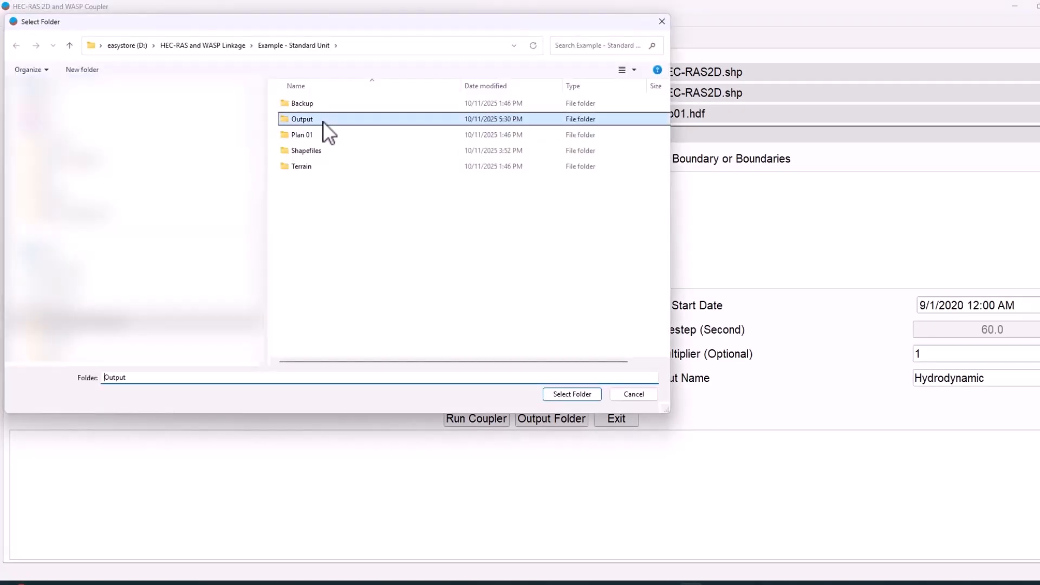
pyautogui.click(572, 394)
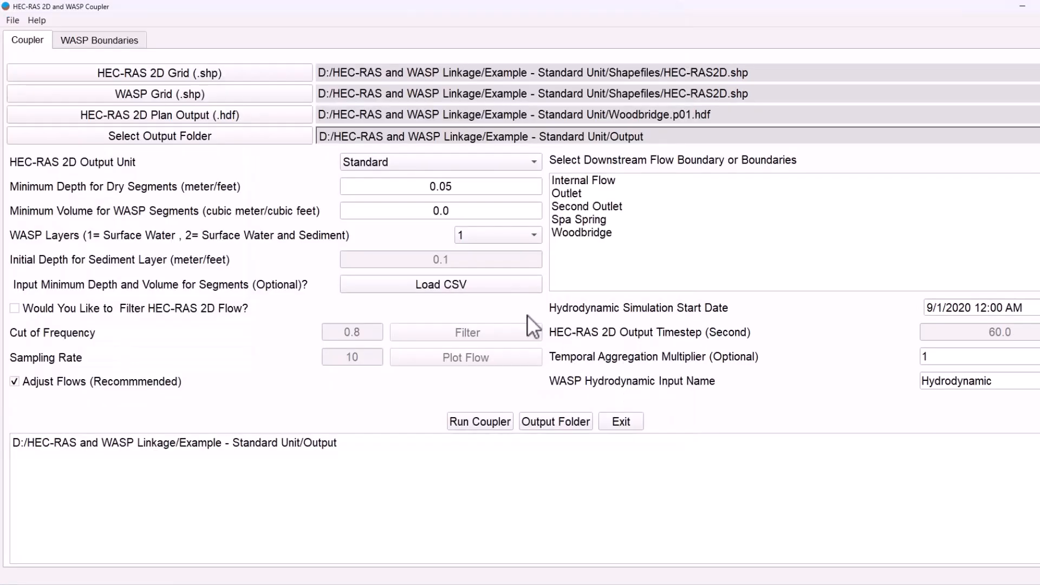
# Step: Keep the HEC-RAS 2D output unit as Standard and set the minimum depth for dry segments to 0.01
pyautogui.click(438, 157)
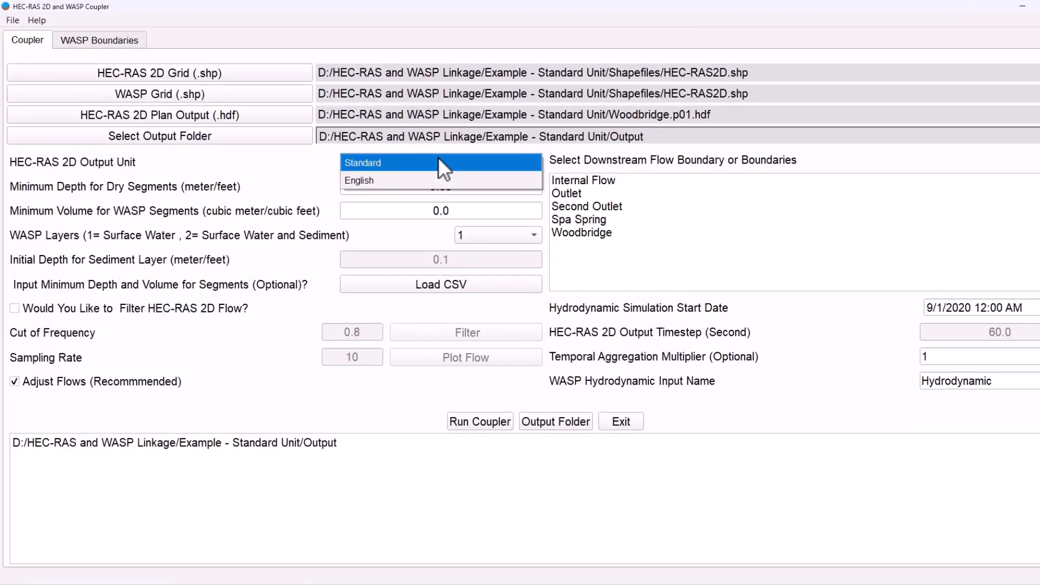
pyautogui.click(438, 157)
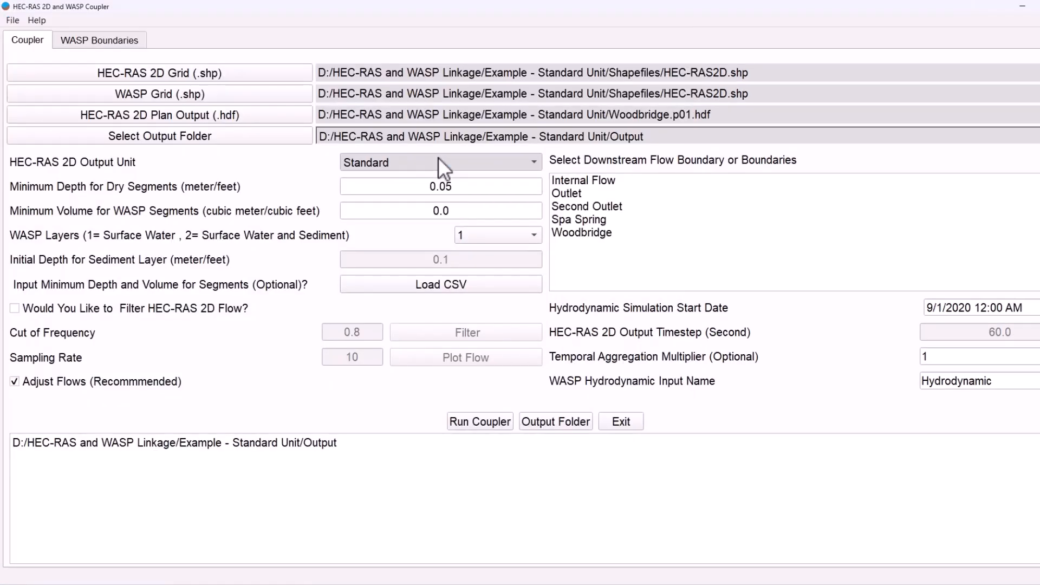
pyautogui.click(447, 187)
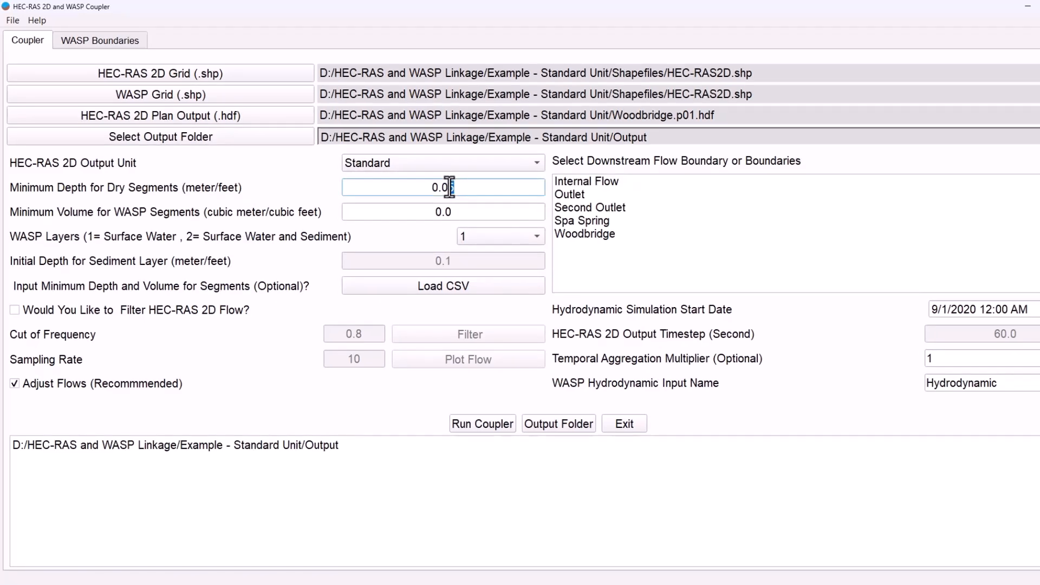
pyautogui.press('Tab')
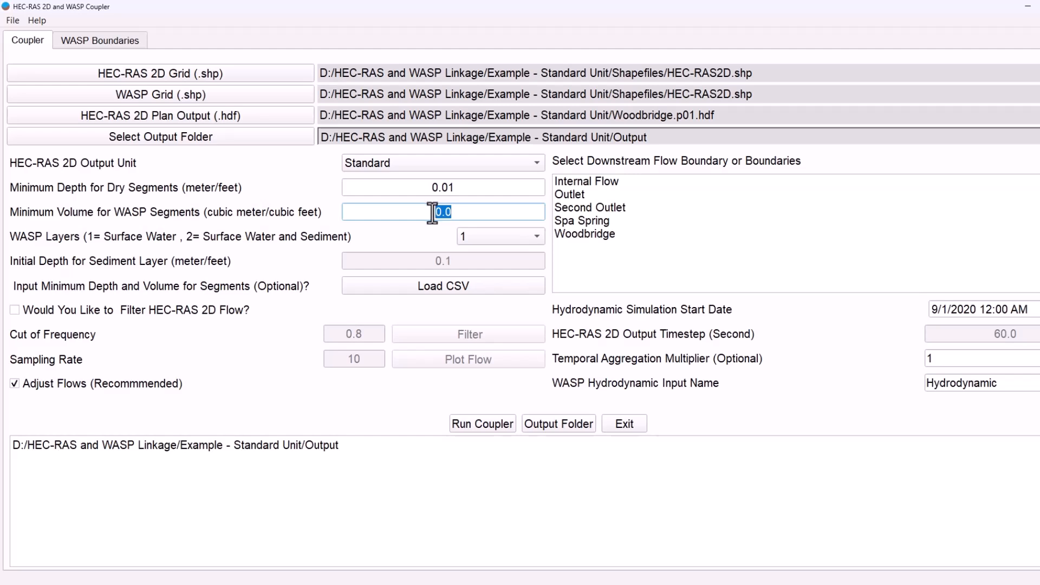
# Step: Set the minimum volume for WASP segments to 1, with one WASP layer and no HEC-RAS 2D flow filtering
pyautogui.write('1')
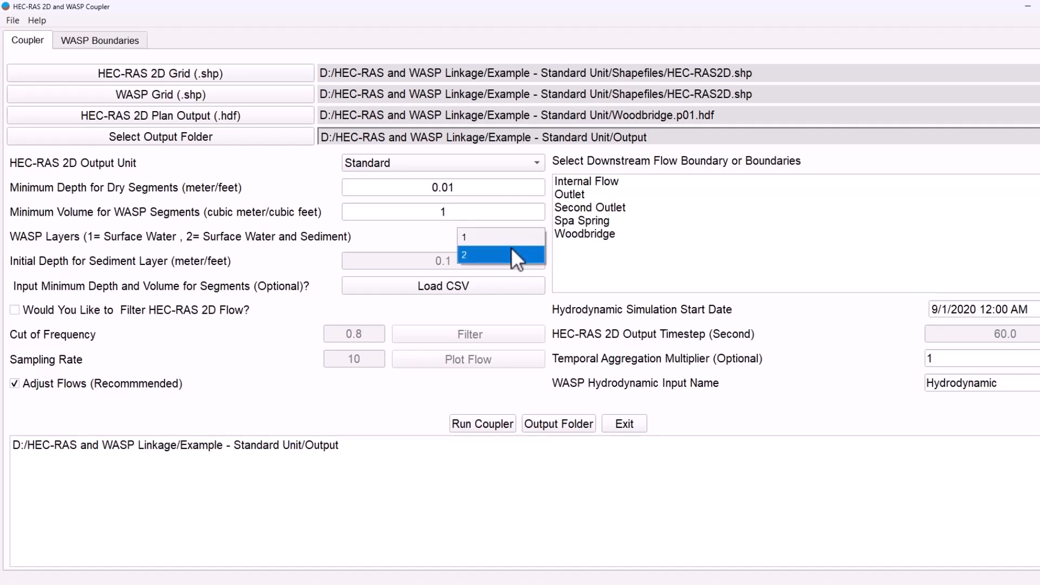
pyautogui.click(512, 252)
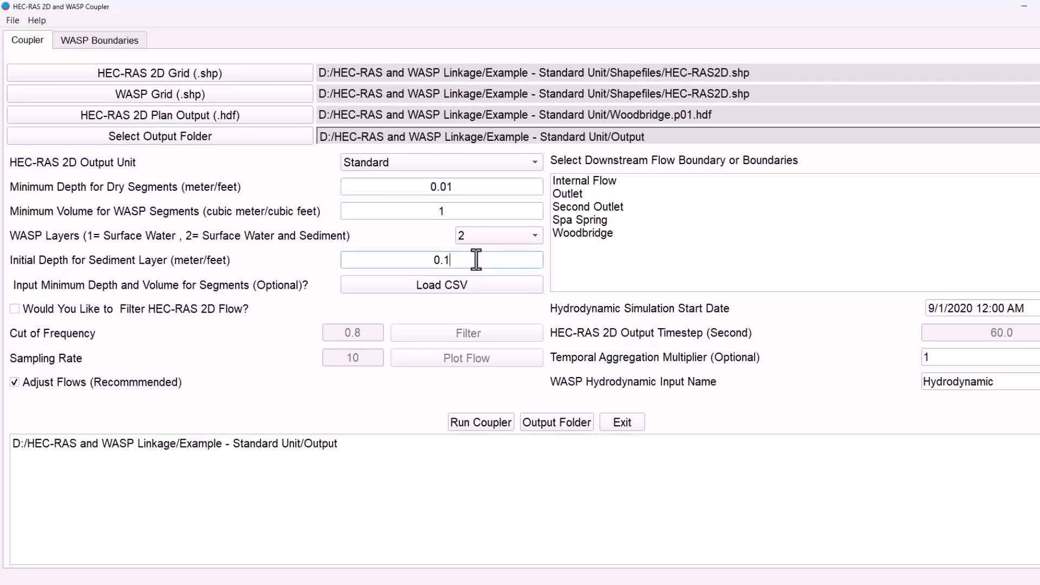
pyautogui.click(484, 237)
pyautogui.click(489, 217)
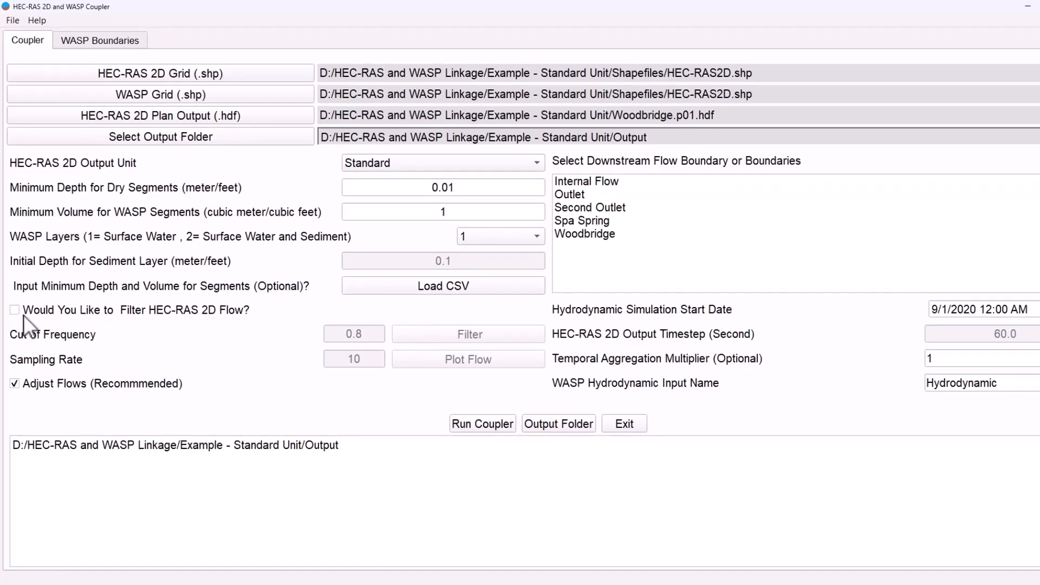
pyautogui.click(14, 311)
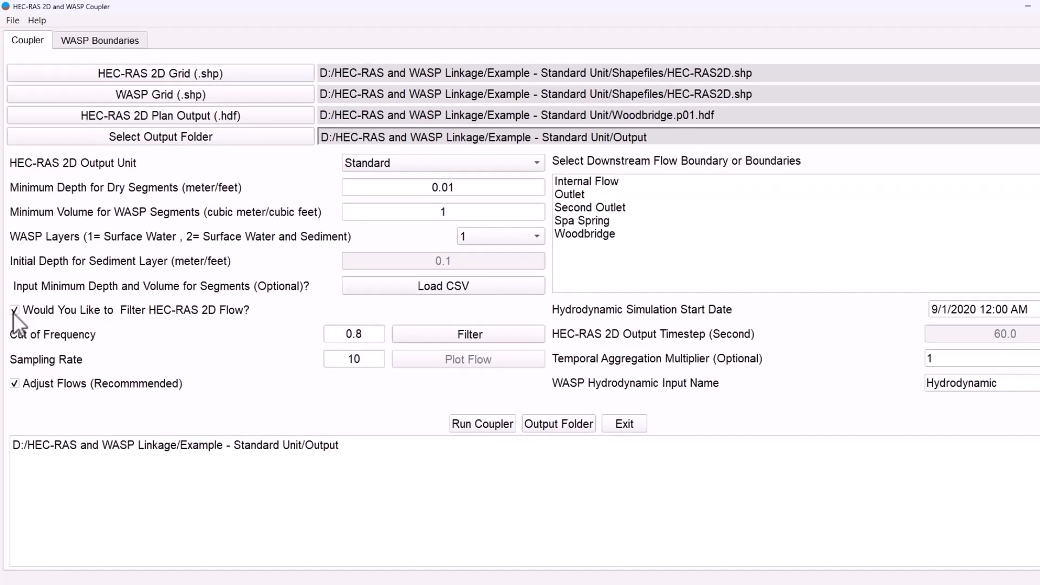
pyautogui.click(14, 311)
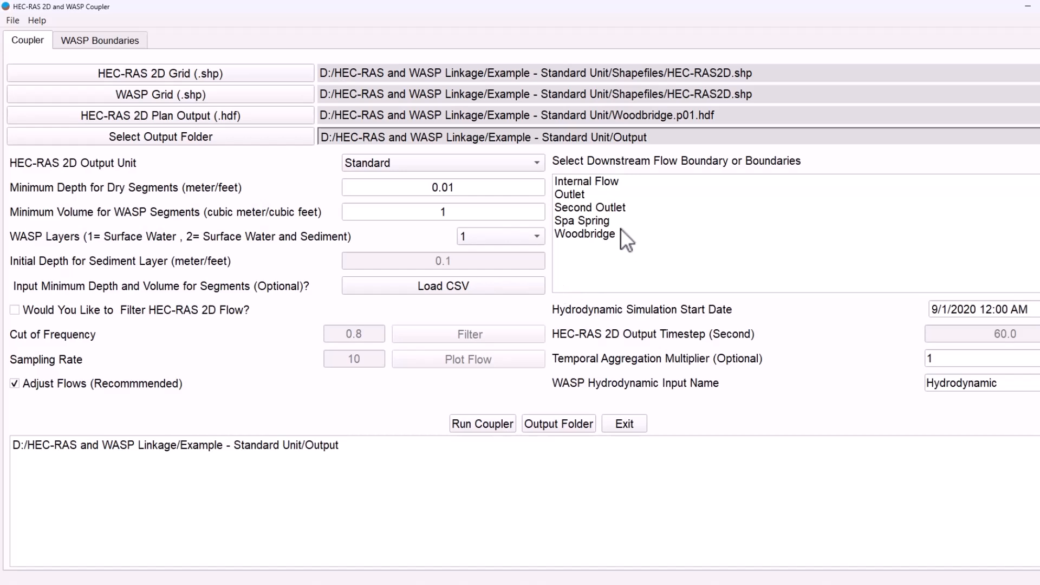
# Step: Choose Outlet and Second Outlet as the downstream flow boundaries and run the coupler
pyautogui.click(576, 196)
pyautogui.click(580, 207)
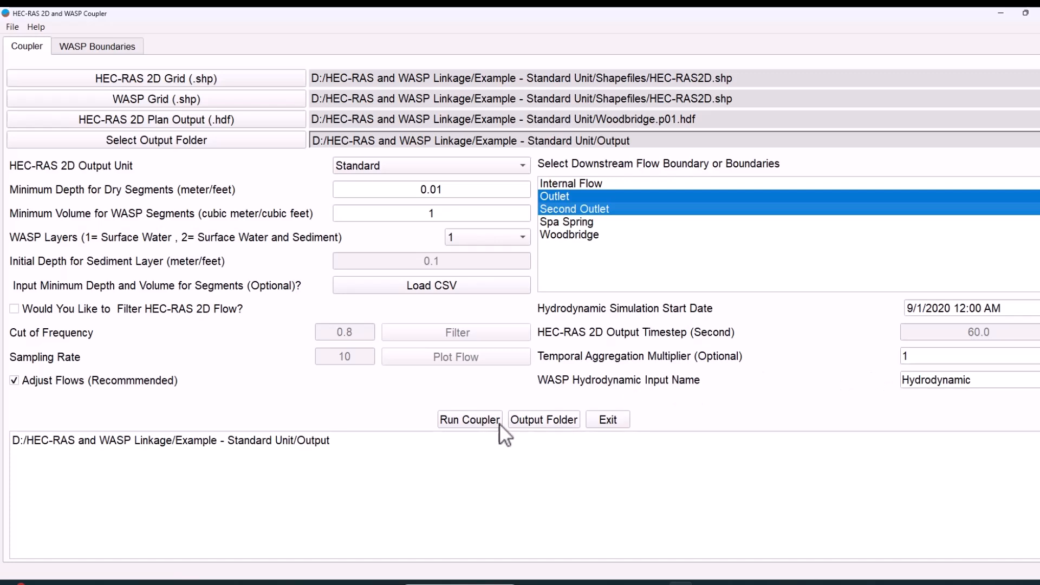
pyautogui.click(467, 422)
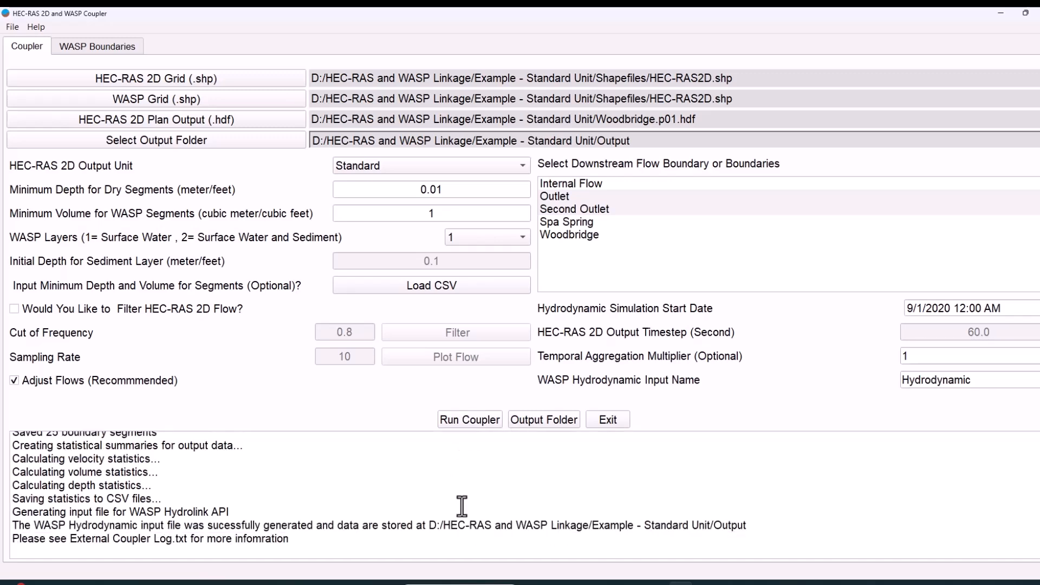
# Step: Copy the Segment-name, hydrolink.ctl and Hydrolink text files from the coupler's output folder into wasp_version8_5/wasp/bin
pyautogui.click(563, 419)
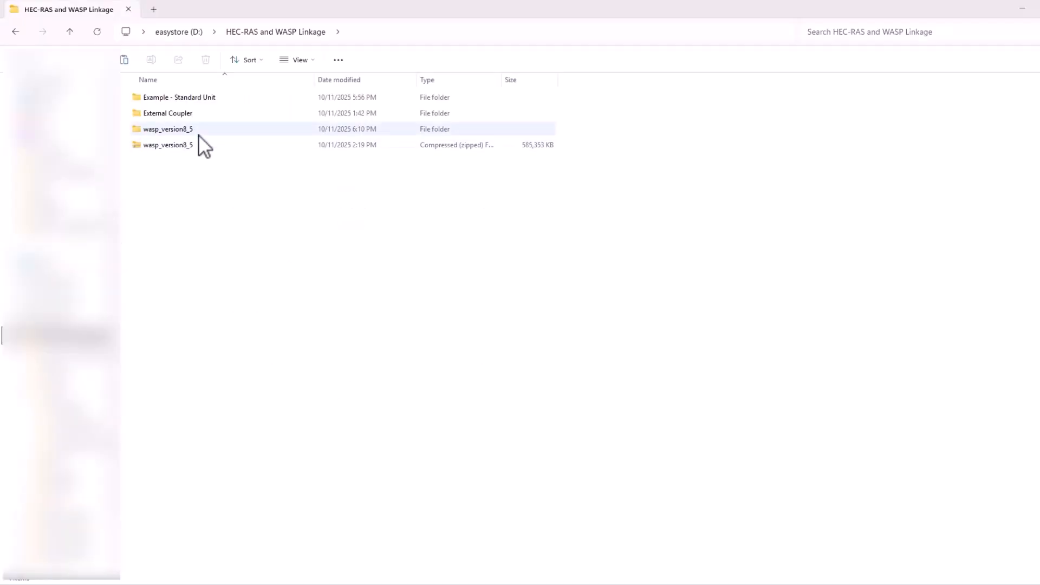
pyautogui.doubleClick(197, 132)
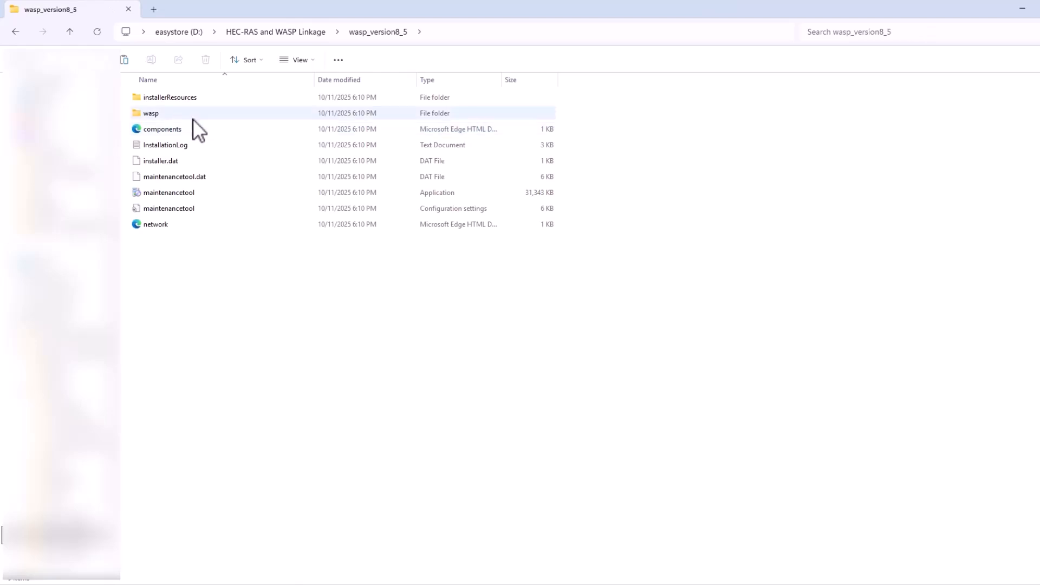
pyautogui.click(193, 116)
pyautogui.doubleClick(193, 115)
pyautogui.doubleClick(189, 97)
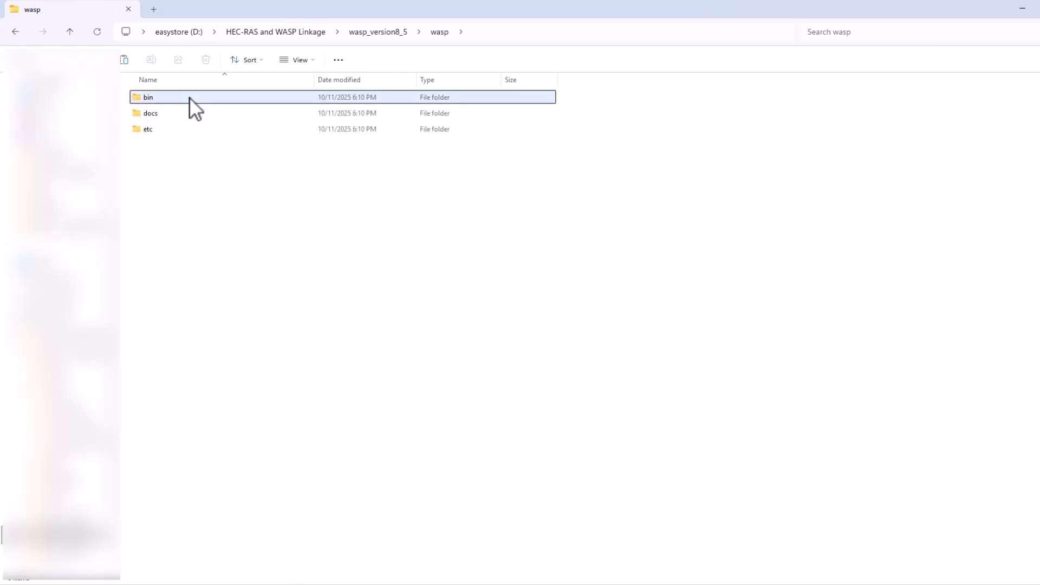
pyautogui.rightClick(640, 163)
pyautogui.click(658, 177)
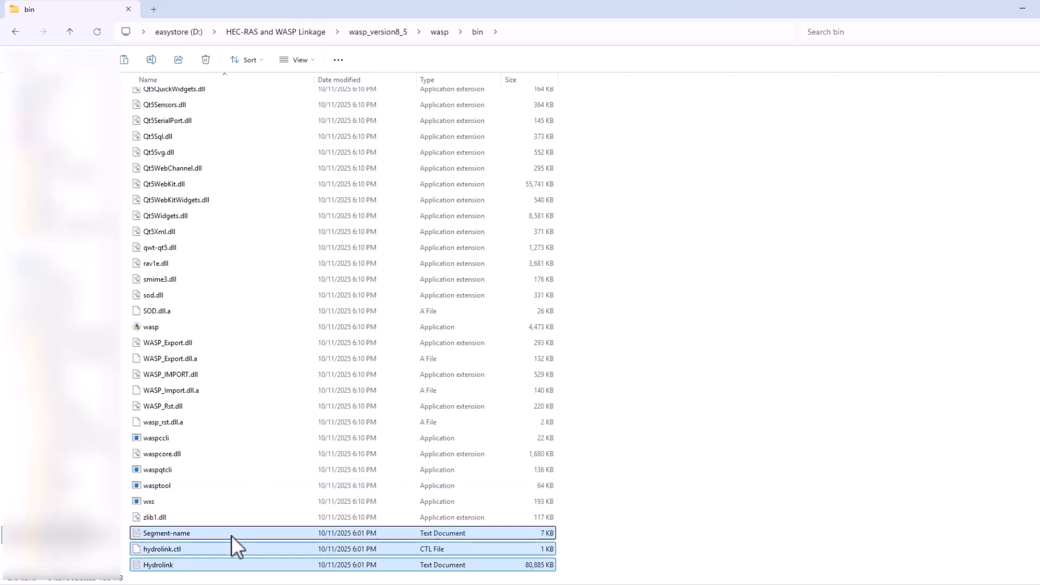
# Step: Run the Hydrolink application from the bin folder, allowing it past the Windows SmartScreen block
pyautogui.scroll(15, 206, 526)
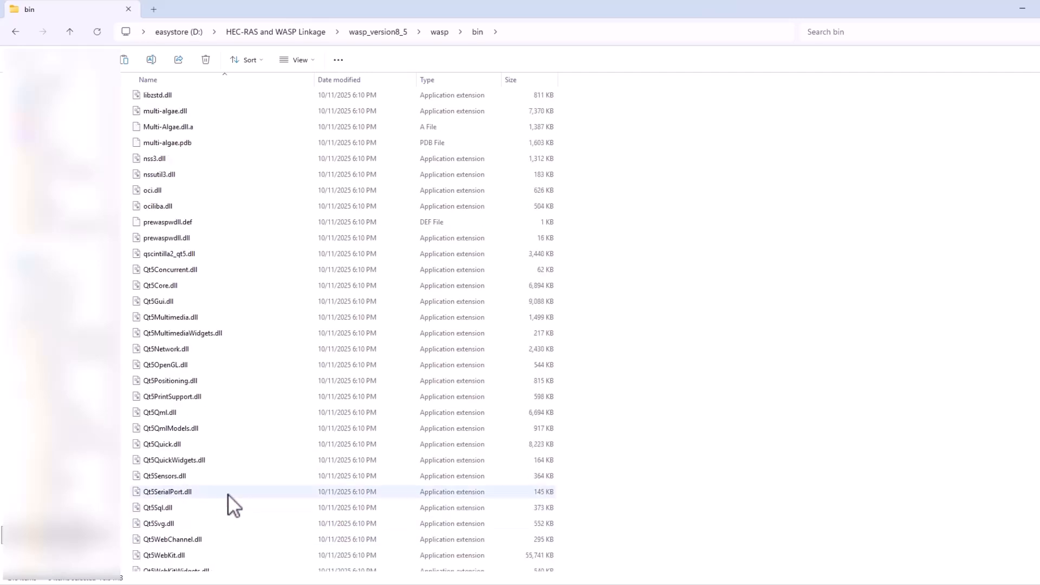
pyautogui.scroll(20, 235, 486)
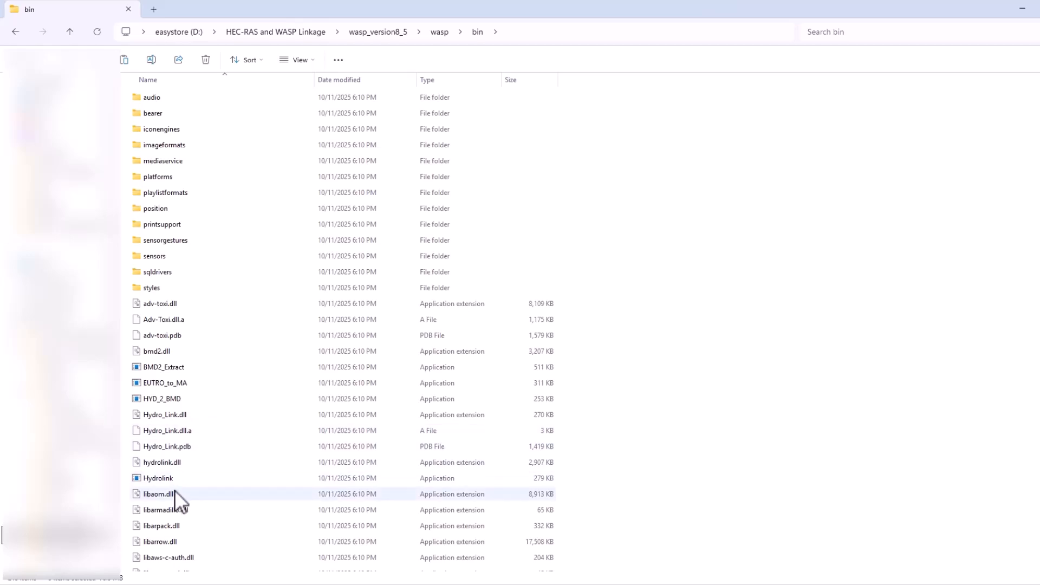
pyautogui.doubleClick(175, 480)
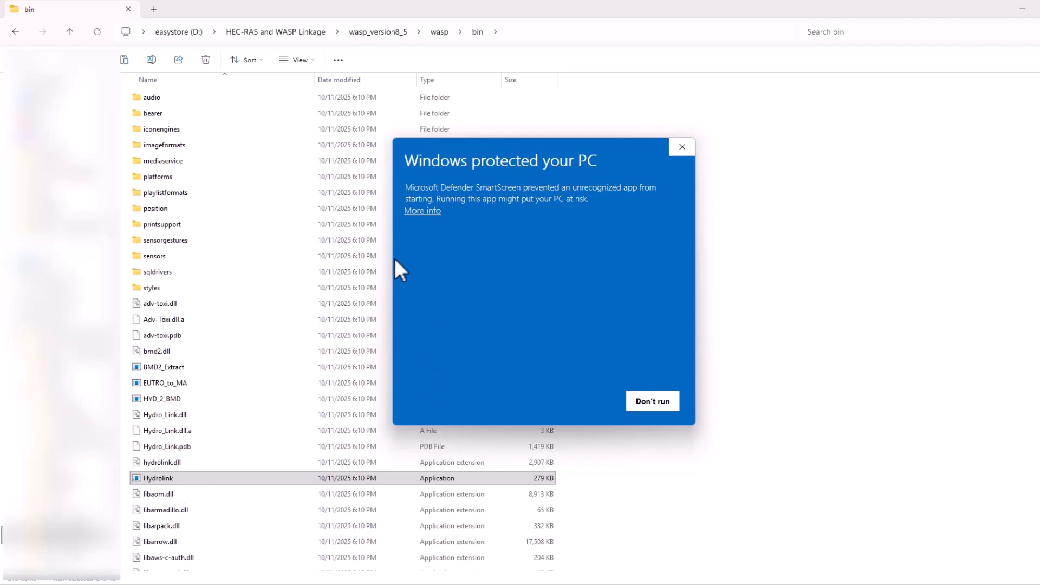
pyautogui.click(423, 212)
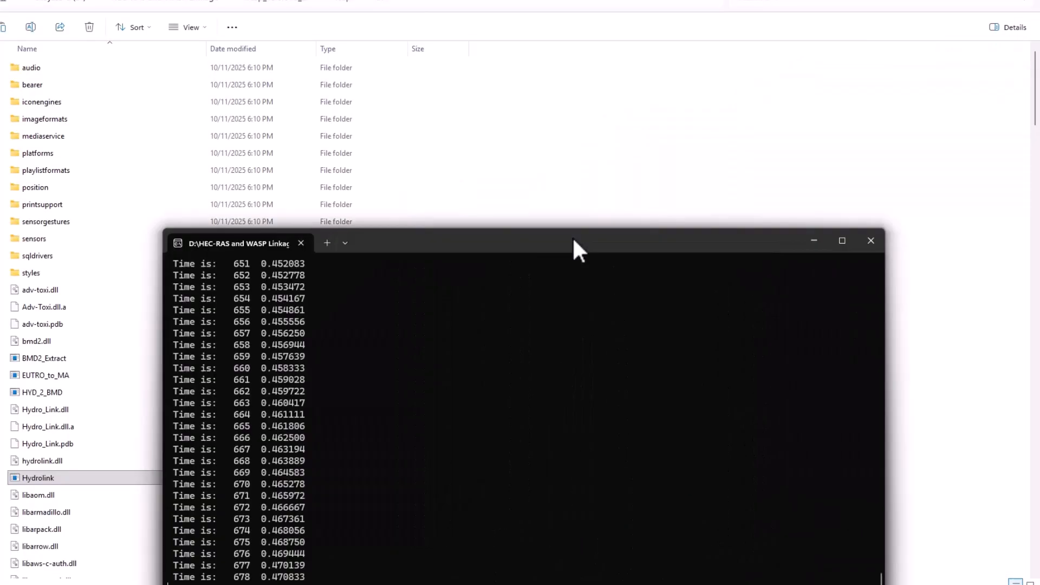
pyautogui.moveTo(576, 247); pyautogui.dragTo(515, 129)
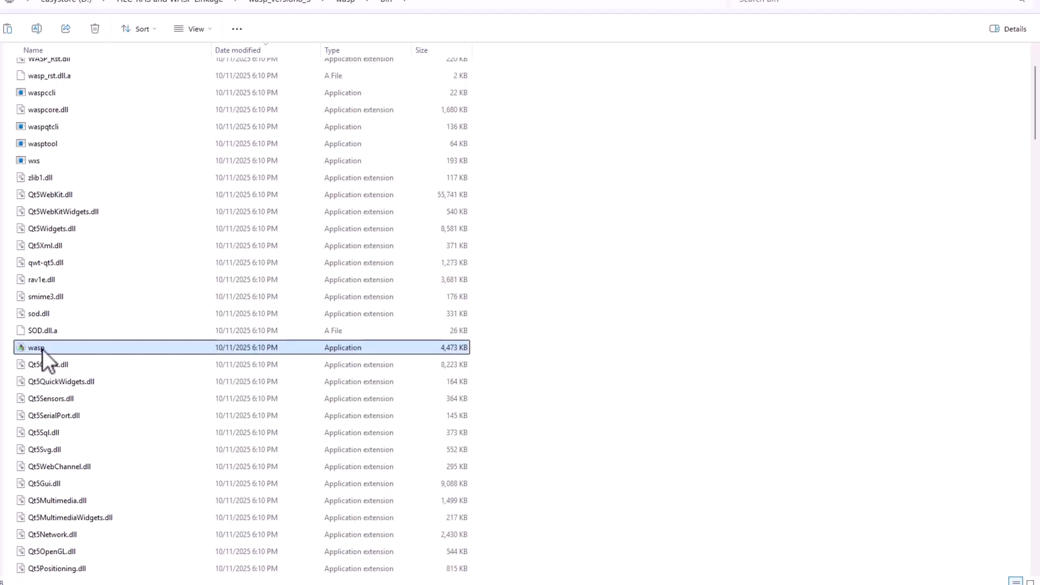
# Step: Launch the wasp application from the bin folder, allowing it past the SmartScreen block
pyautogui.doubleClick(43, 349)
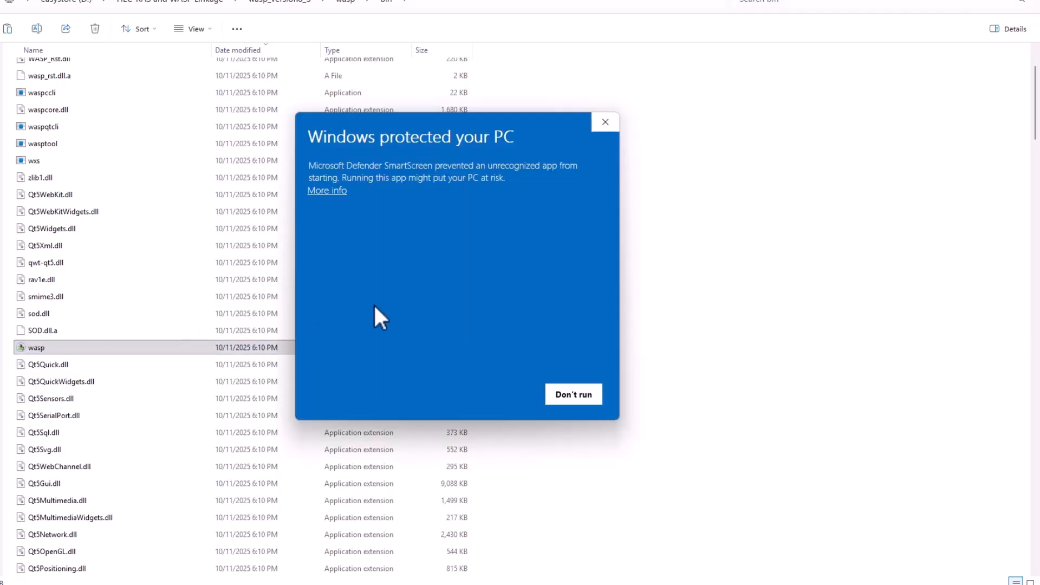
pyautogui.click(331, 193)
pyautogui.click(501, 394)
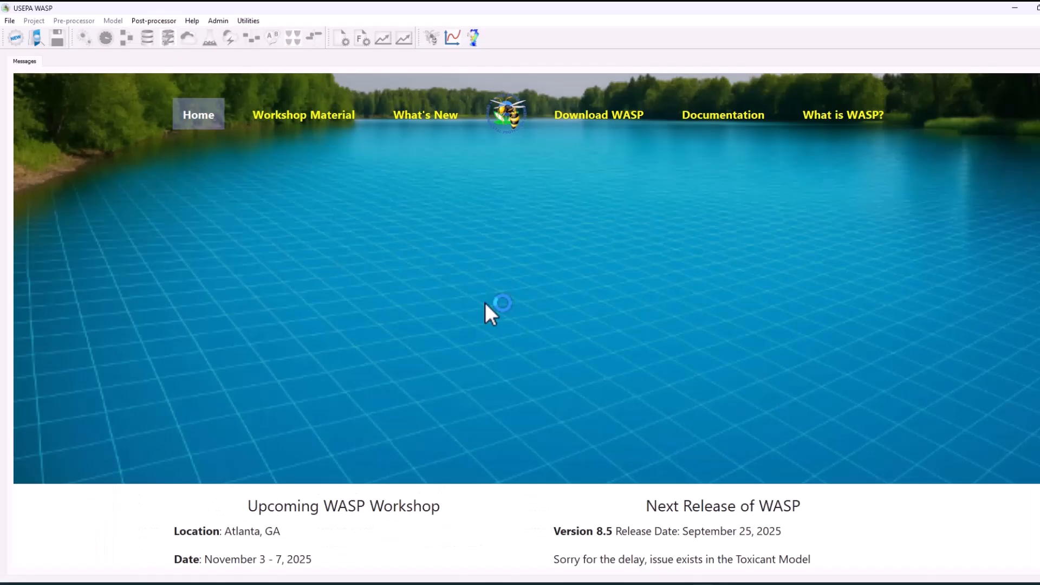
# Step: Create a new WASP dataset and enable hydrodynamics with Hydrolink2D.hyd as the linkage file, using the Initiate Input File option
pyautogui.click(15, 37)
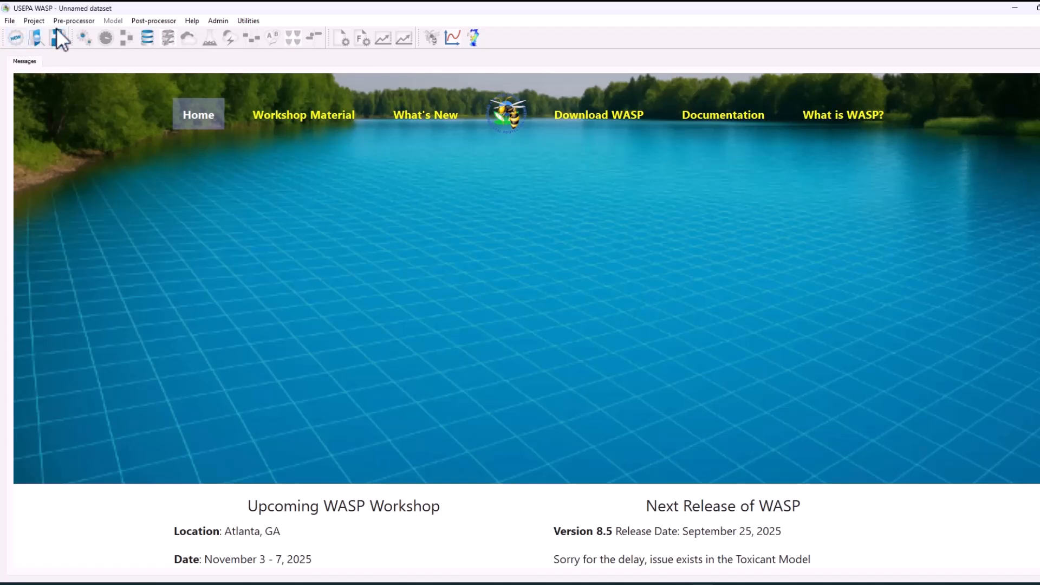
pyautogui.click(88, 37)
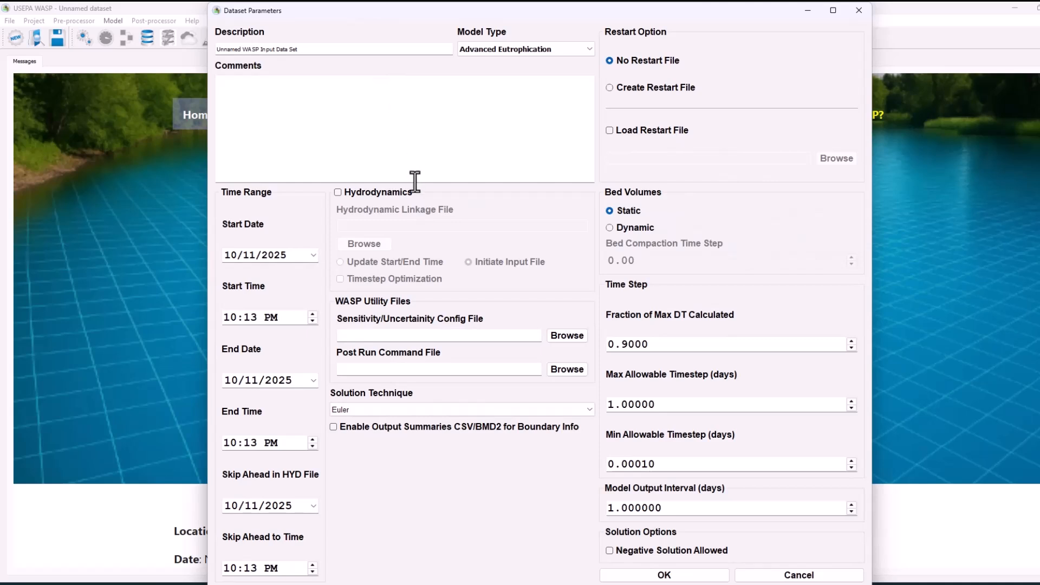
pyautogui.click(385, 193)
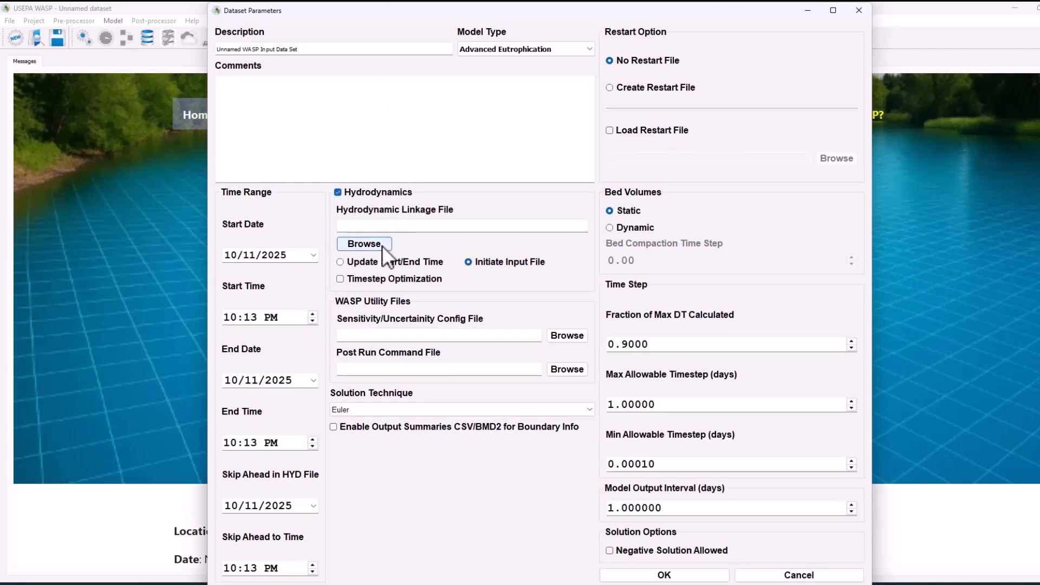
pyautogui.click(364, 245)
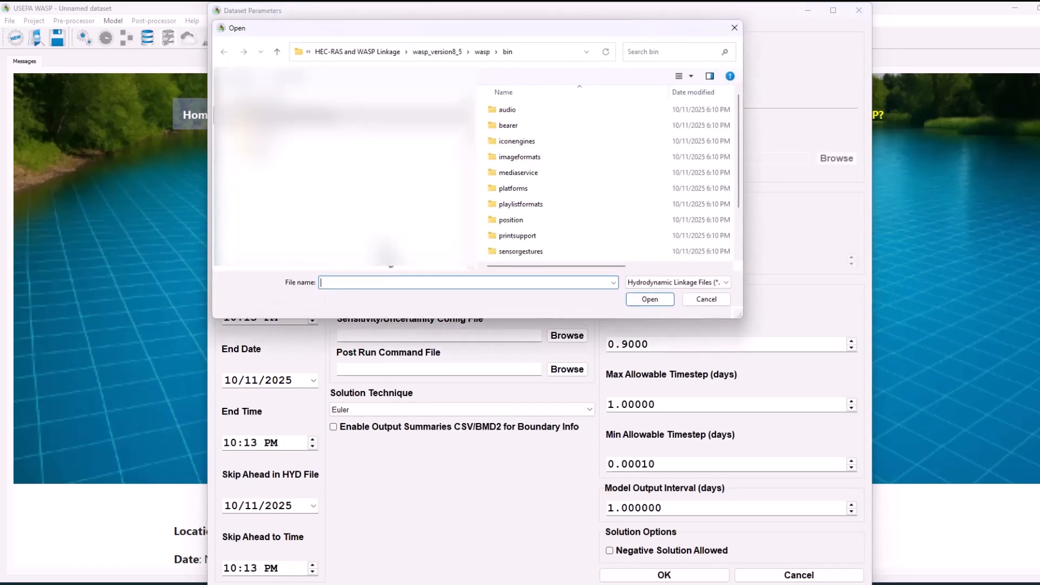
pyautogui.scroll(-2, 547, 179)
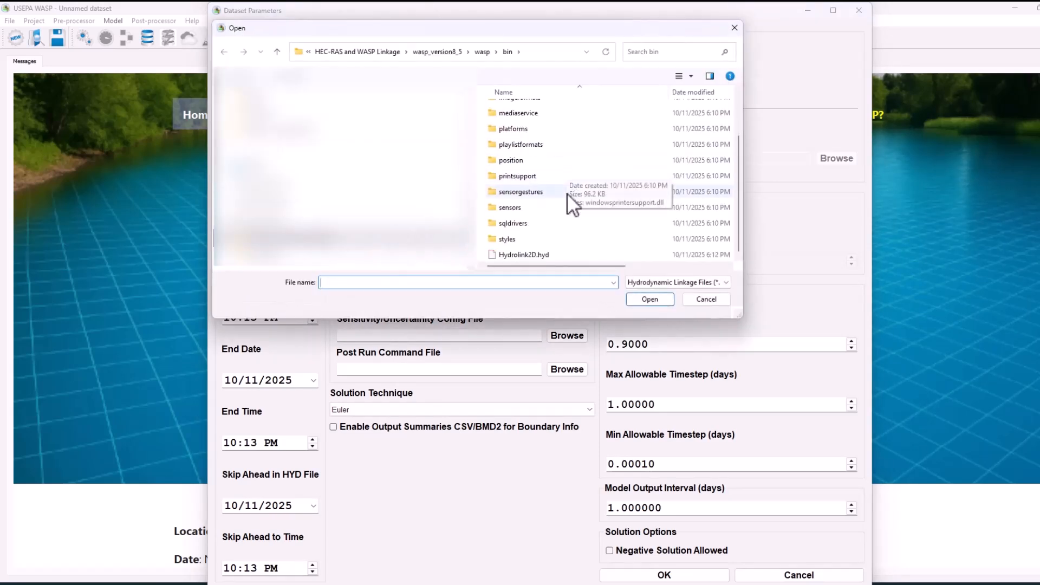
pyautogui.click(544, 255)
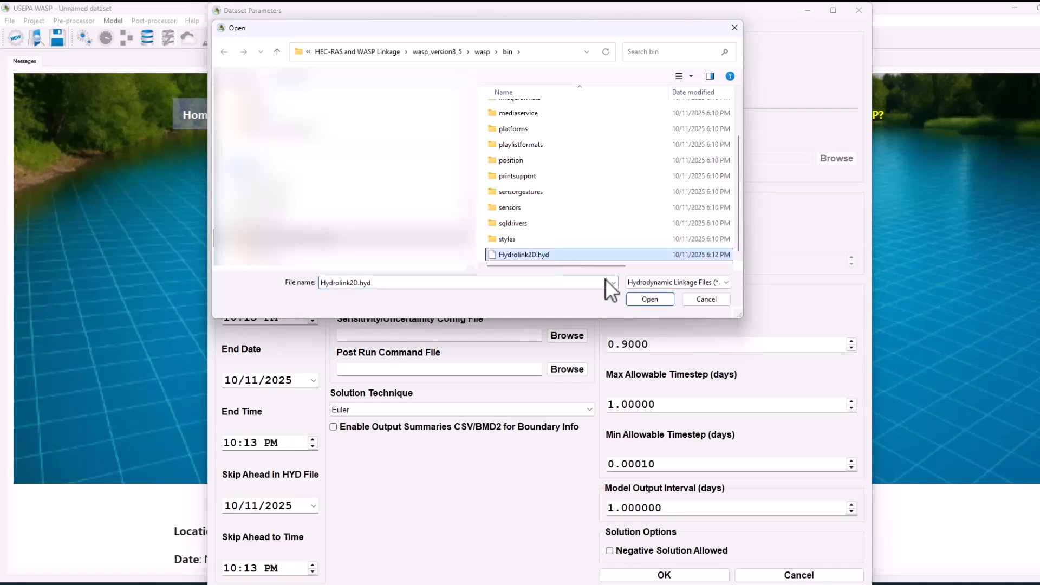
pyautogui.click(639, 298)
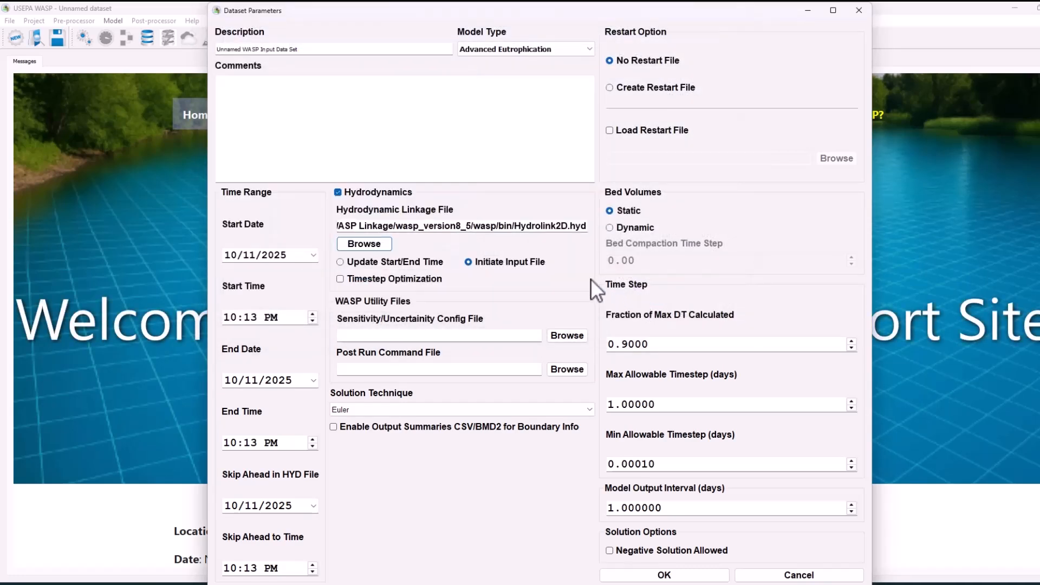
pyautogui.click(698, 577)
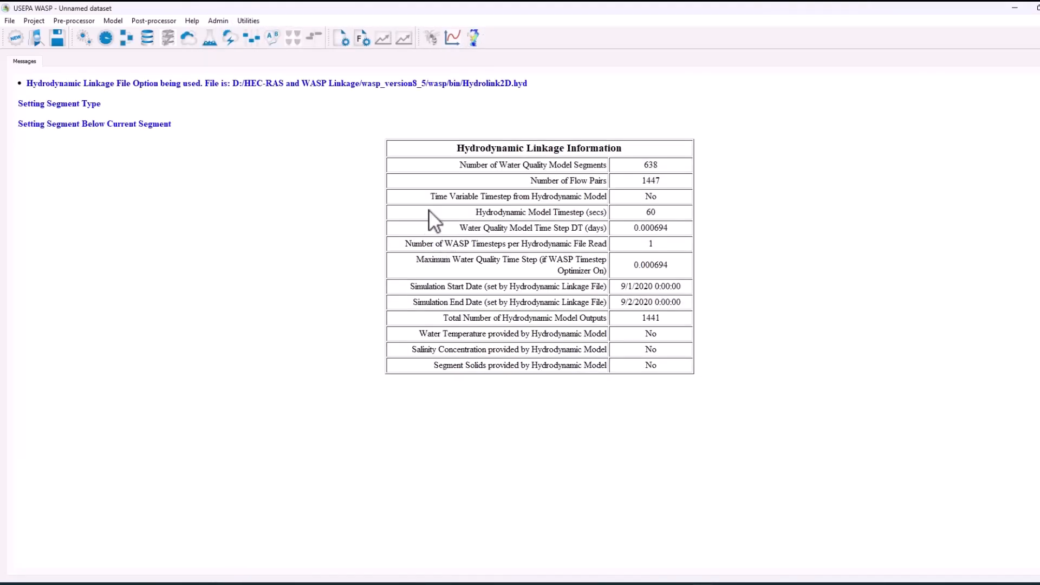
# Step: Save the dataset as the WASP input file Woodbridge in the bin folder
pyautogui.click(10, 21)
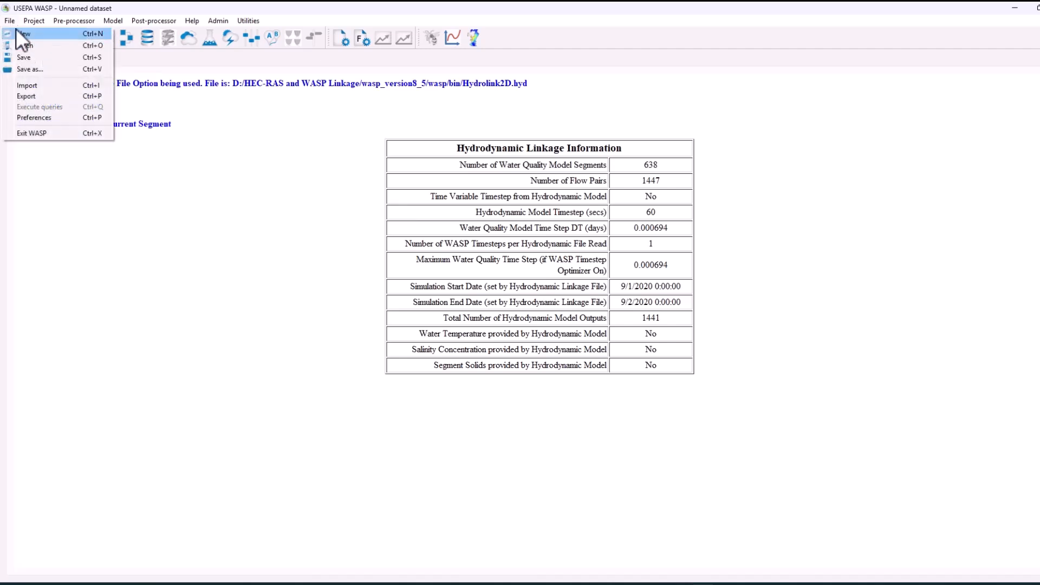
pyautogui.click(27, 58)
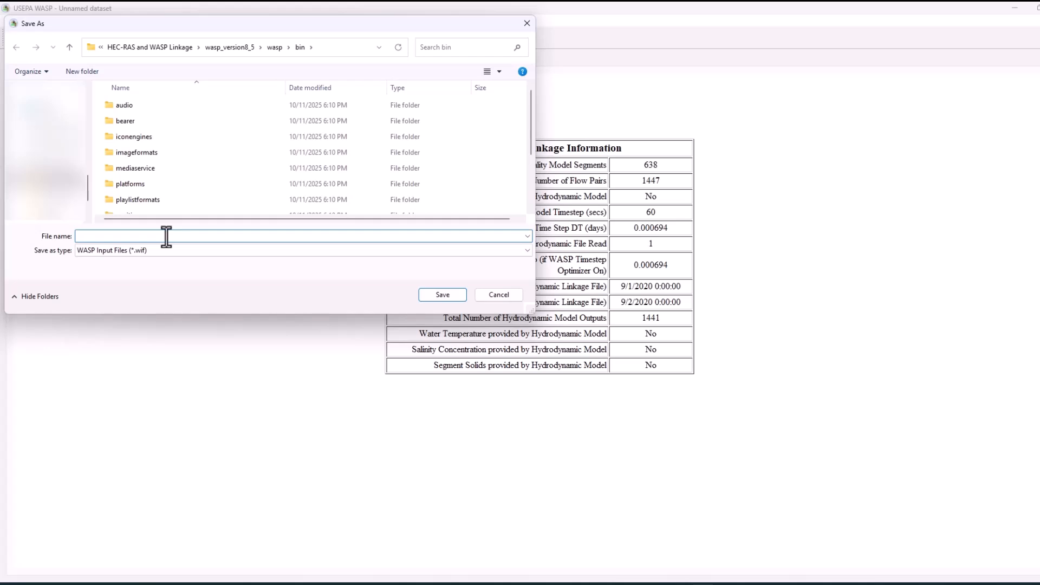
pyautogui.write('Woodbrid')
pyautogui.write('ge')
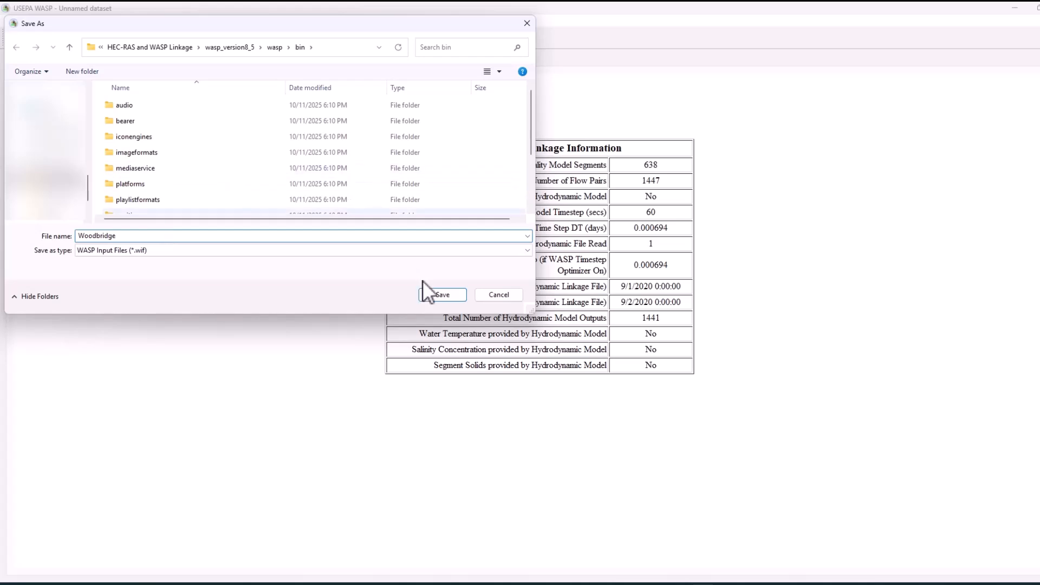
pyautogui.click(446, 296)
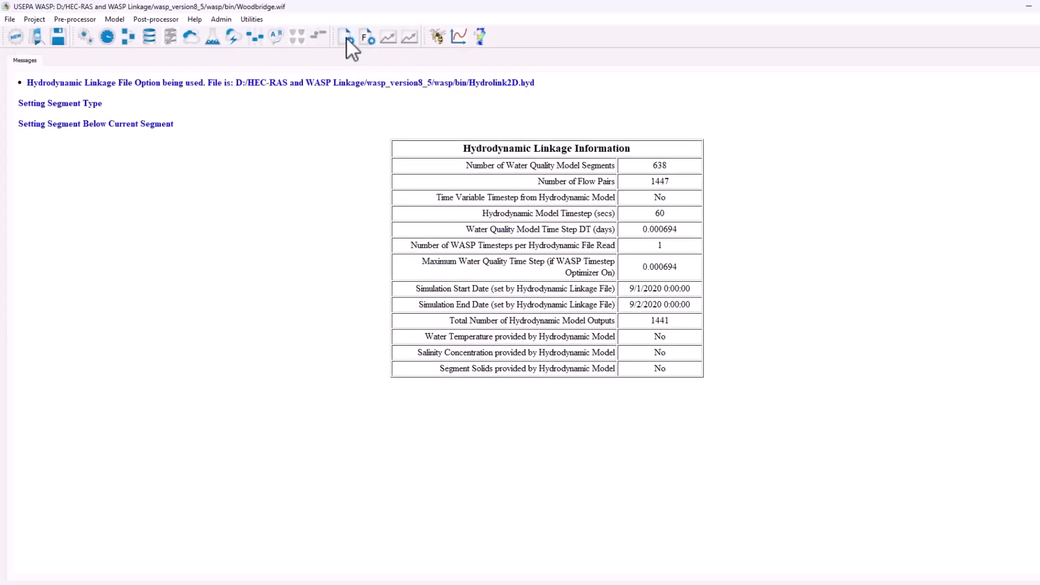
# Step: Accept the output control settings and set the dataset's model output interval to 0.0416 days
pyautogui.click(347, 36)
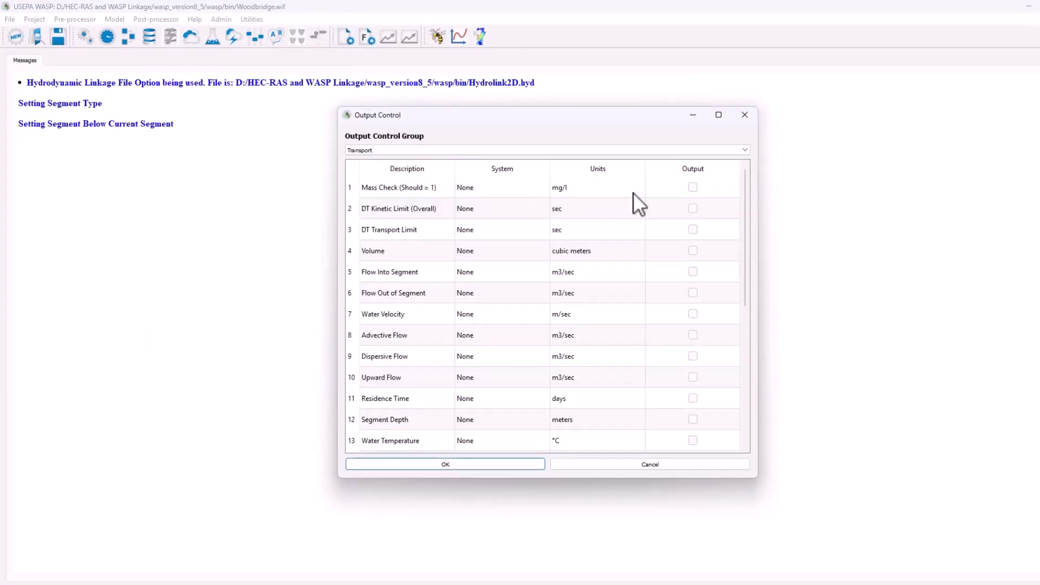
pyautogui.click(505, 461)
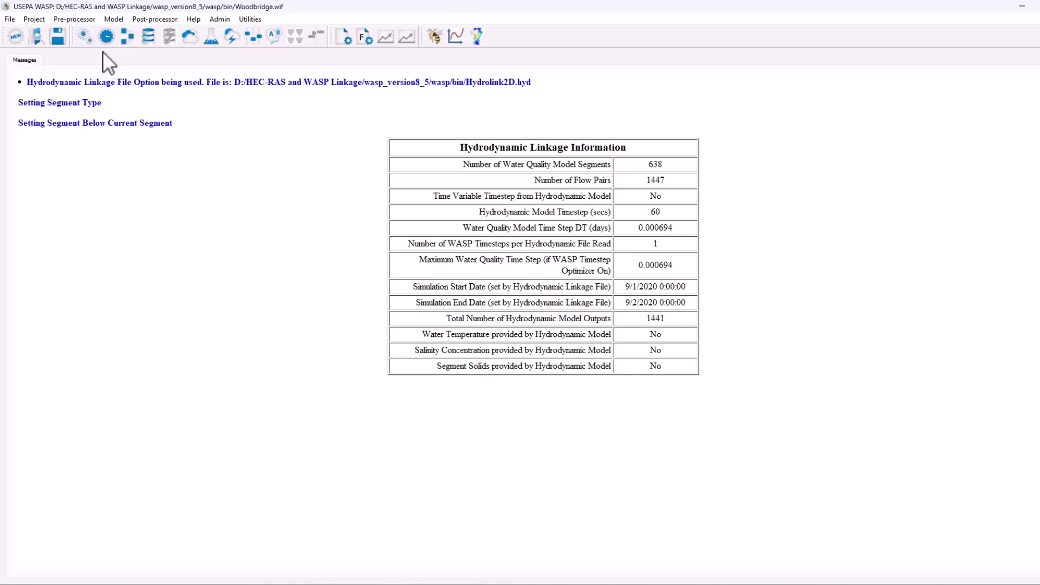
pyautogui.click(92, 41)
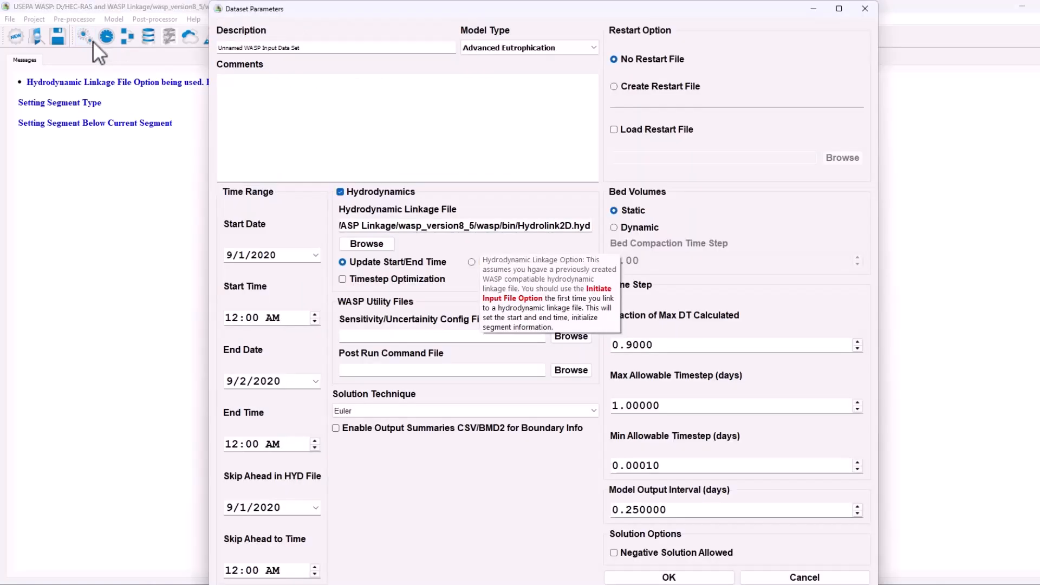
pyautogui.moveTo(693, 512); pyautogui.dragTo(628, 512)
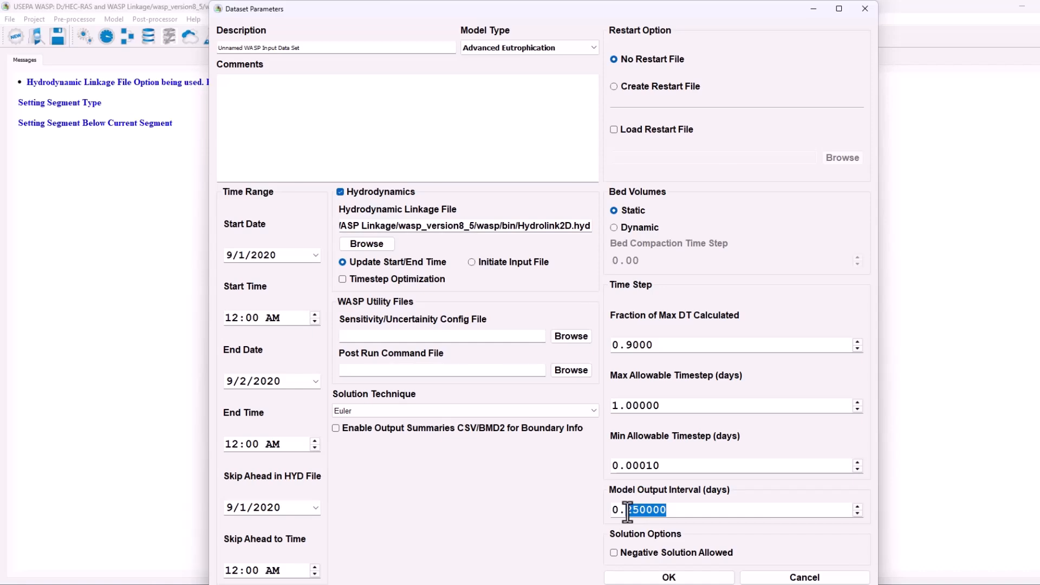
pyautogui.press('BackSpace')
pyautogui.write('0416')
pyautogui.click(686, 576)
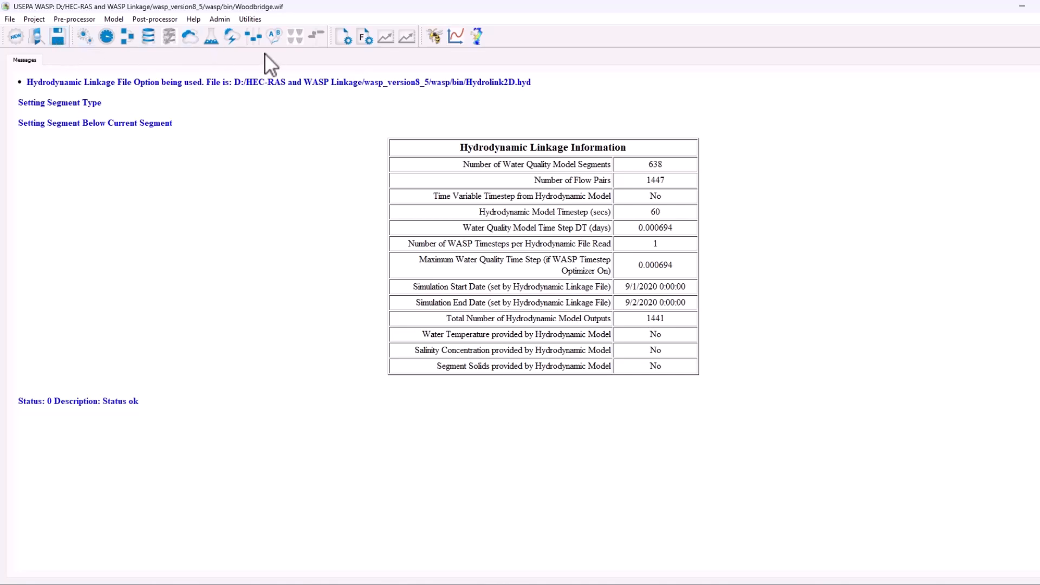
# Step: Enable the constants for maximum mass check swing, short variable descriptions, diffusive mixing time constant, and fresh or marine water
pyautogui.click(212, 35)
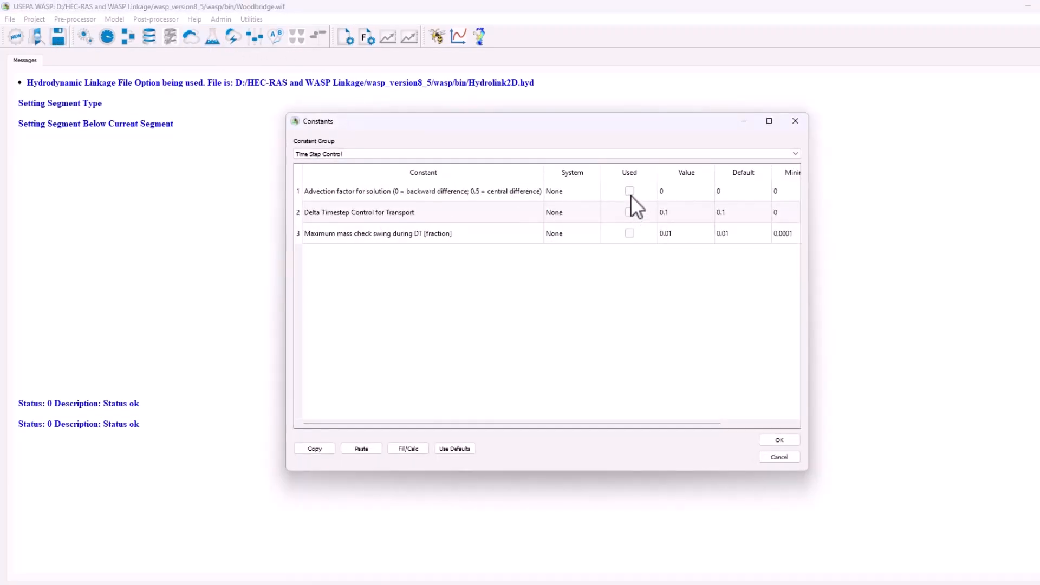
pyautogui.click(632, 235)
pyautogui.click(547, 154)
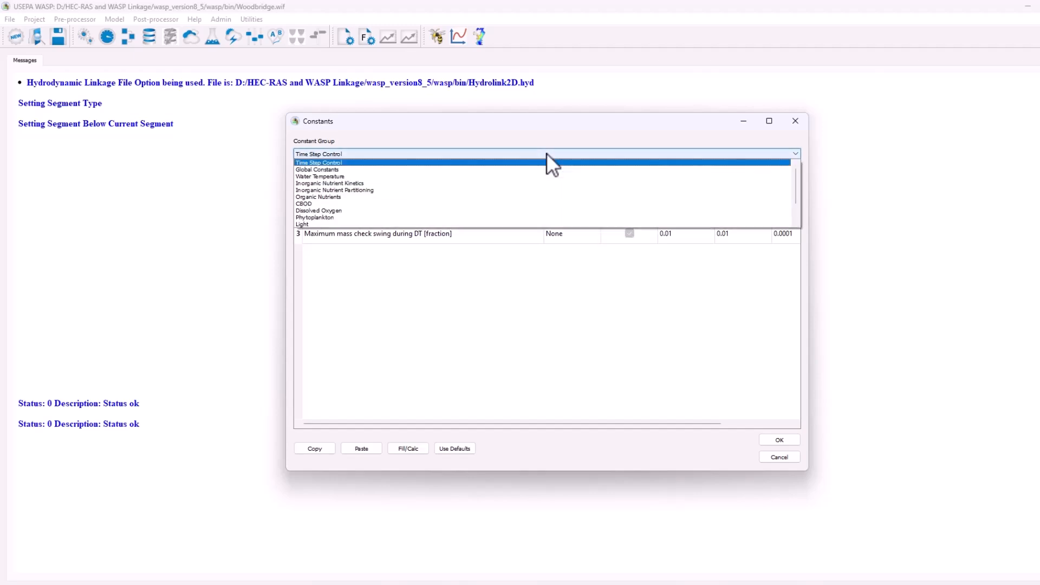
pyautogui.click(545, 170)
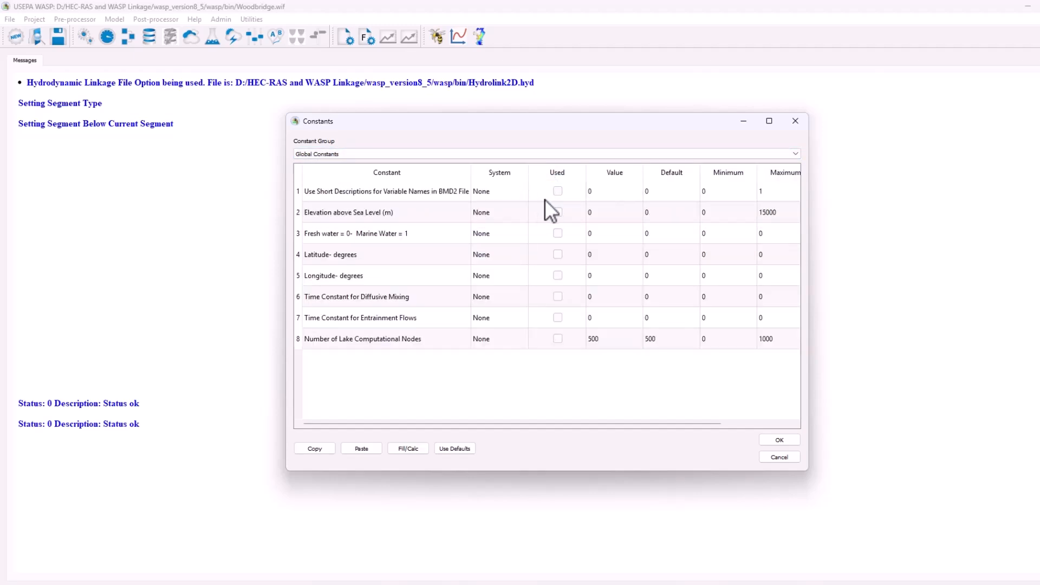
pyautogui.click(564, 192)
pyautogui.click(563, 296)
pyautogui.click(557, 233)
pyautogui.click(777, 437)
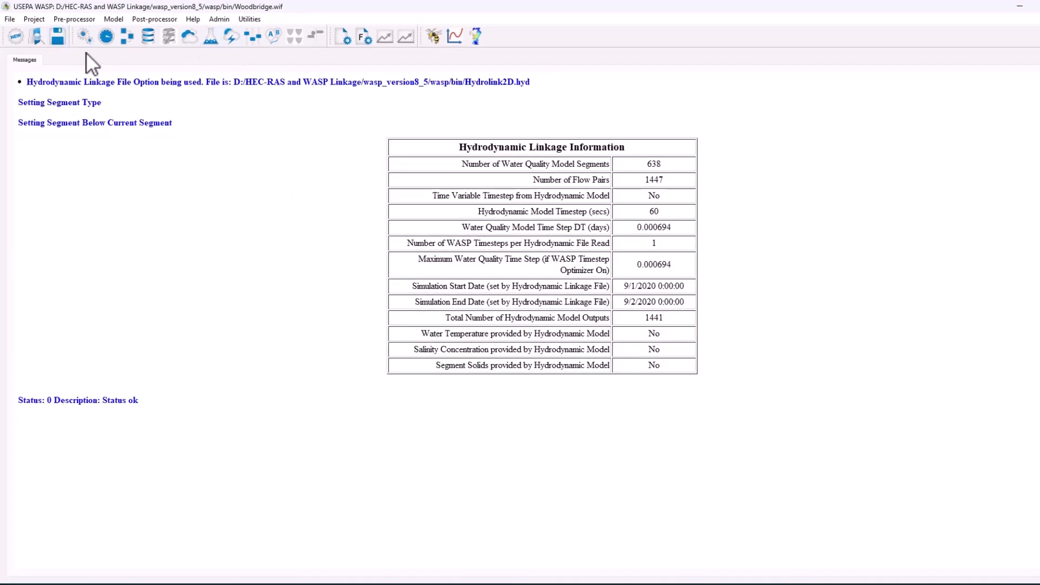
# Step: Add a model state variable with the system type TRACE and accept the state variable activation
pyautogui.click(105, 37)
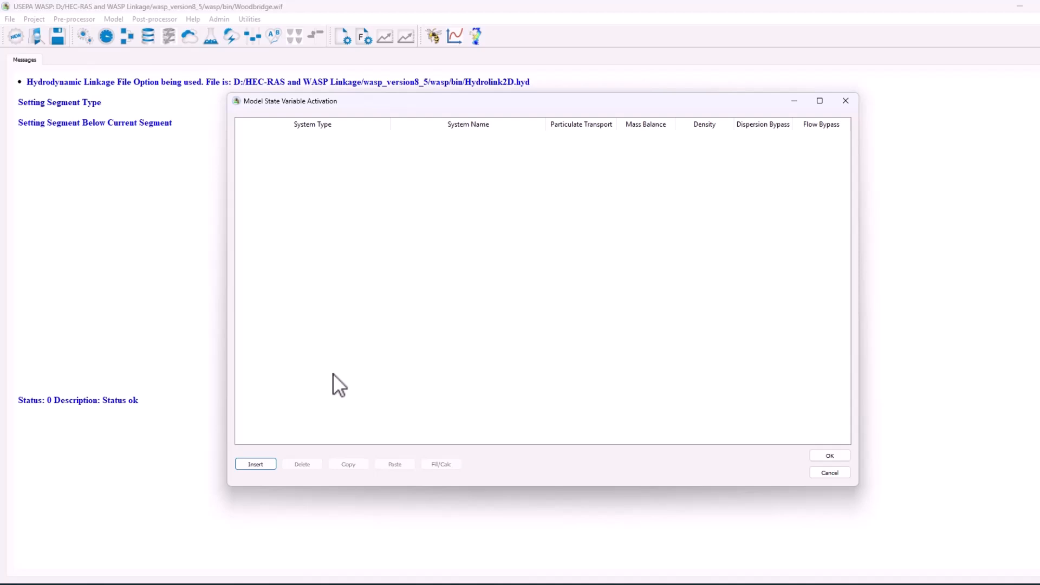
pyautogui.click(267, 470)
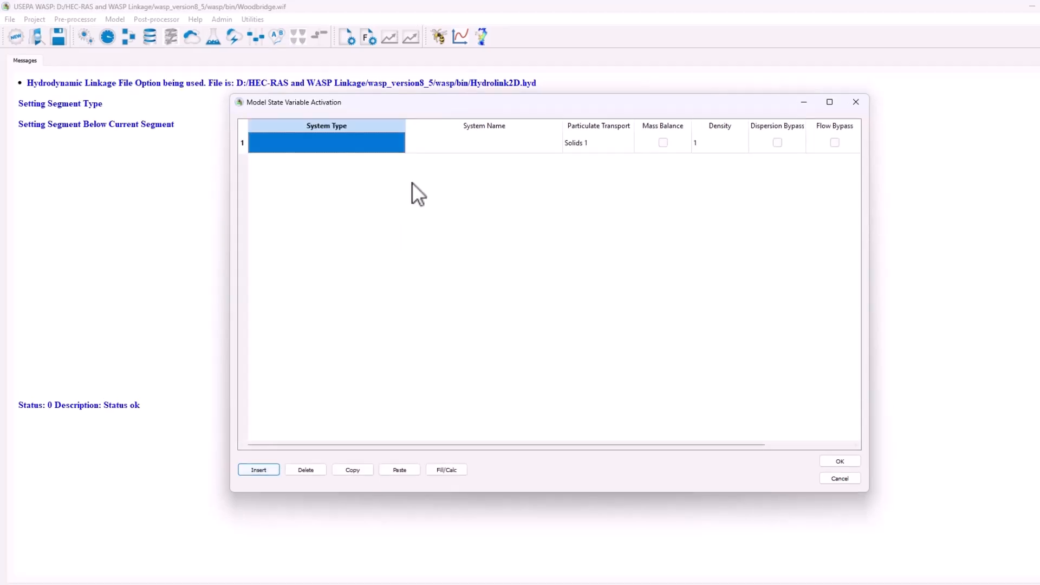
pyautogui.doubleClick(384, 142)
pyautogui.click(383, 142)
pyautogui.scroll(-6, 375, 215)
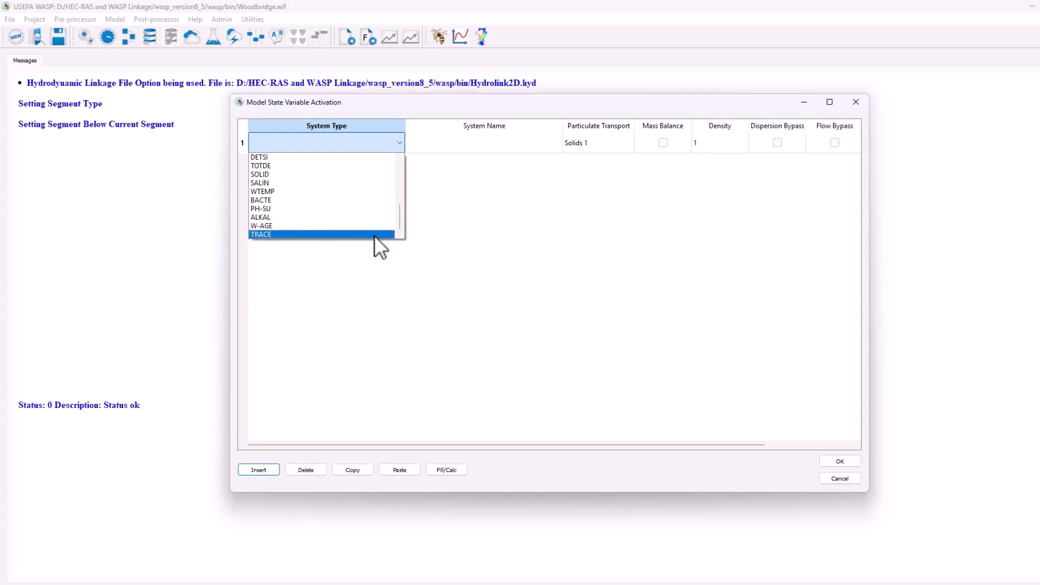
pyautogui.click(375, 234)
pyautogui.click(840, 461)
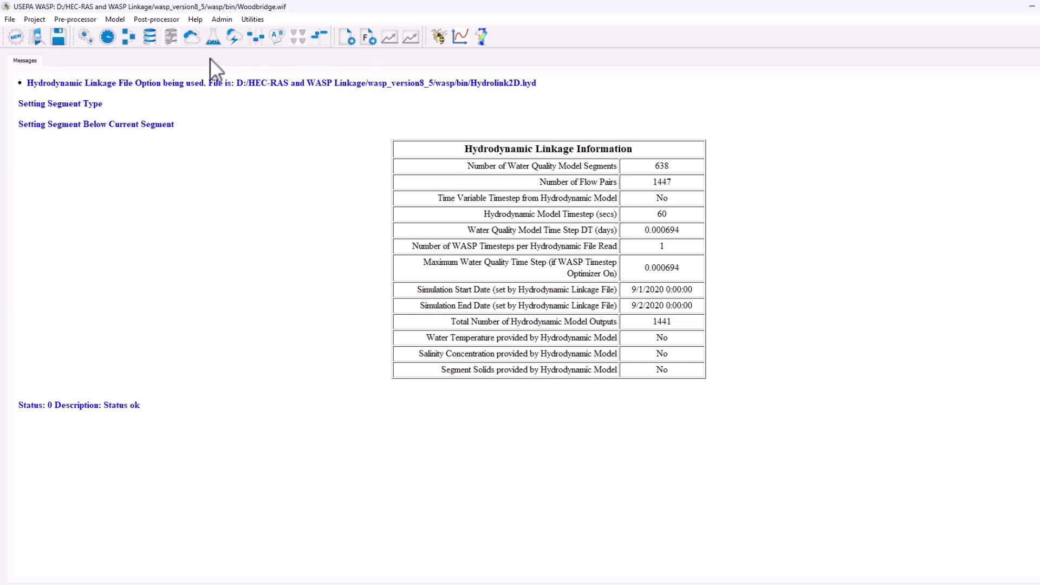
# Step: Run the WASP simulation and look through the segment results table during the run
pyautogui.click(440, 36)
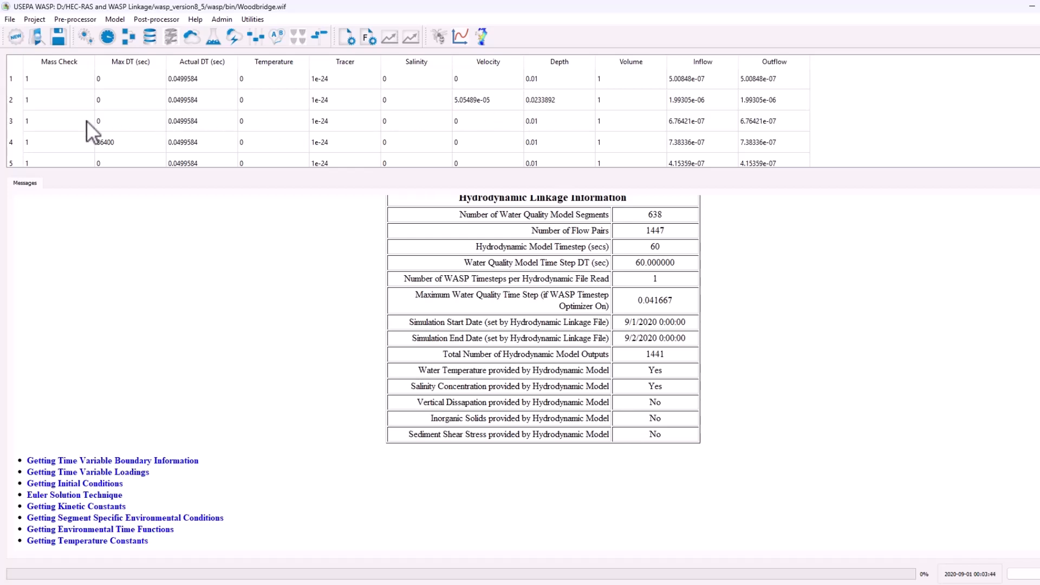
pyautogui.scroll(-2, 58, 109)
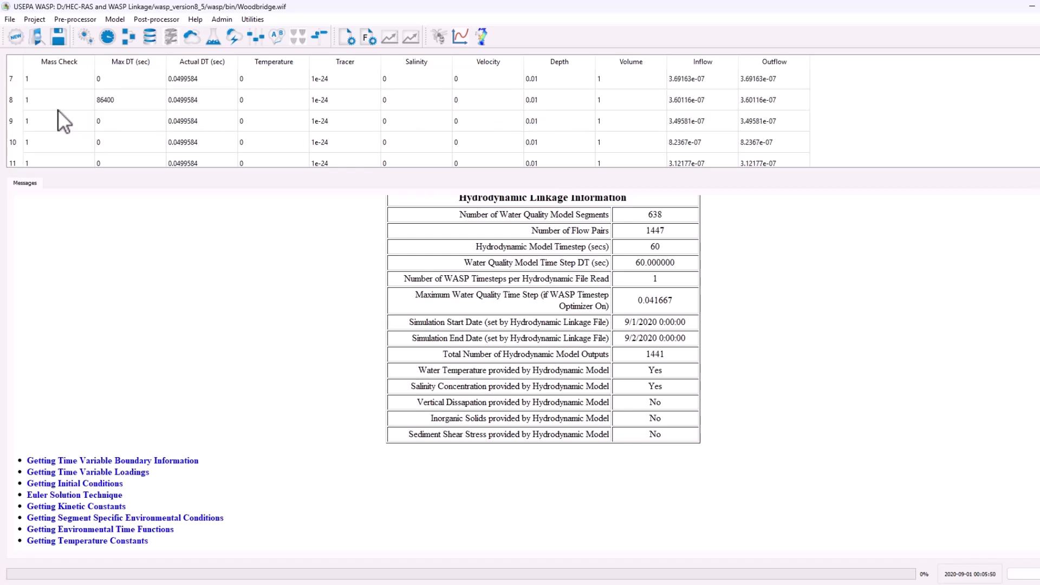
pyautogui.scroll(-2, 55, 109)
pyautogui.scroll(-20, 56, 109)
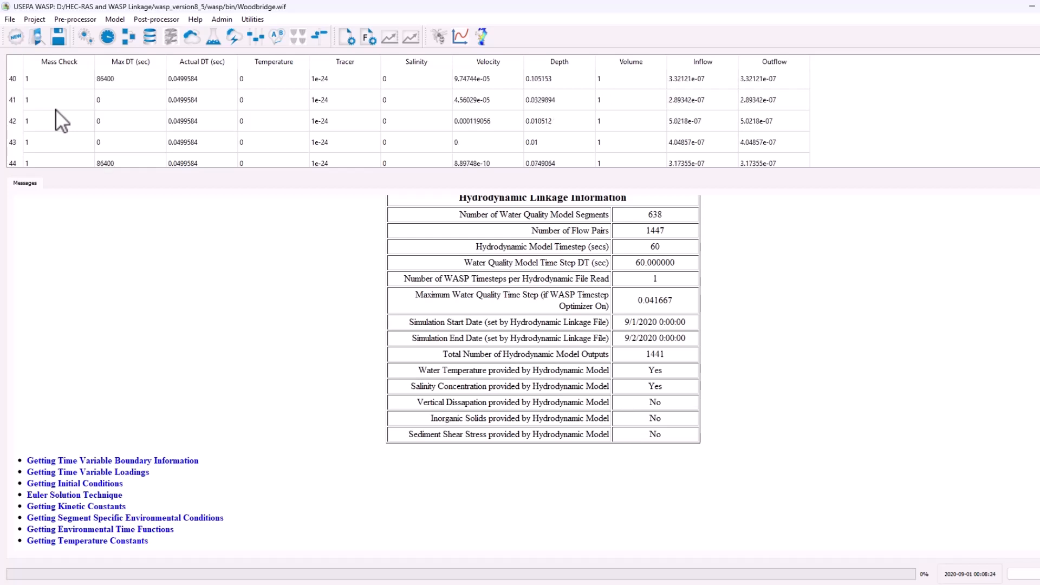
pyautogui.scroll(-11, 57, 123)
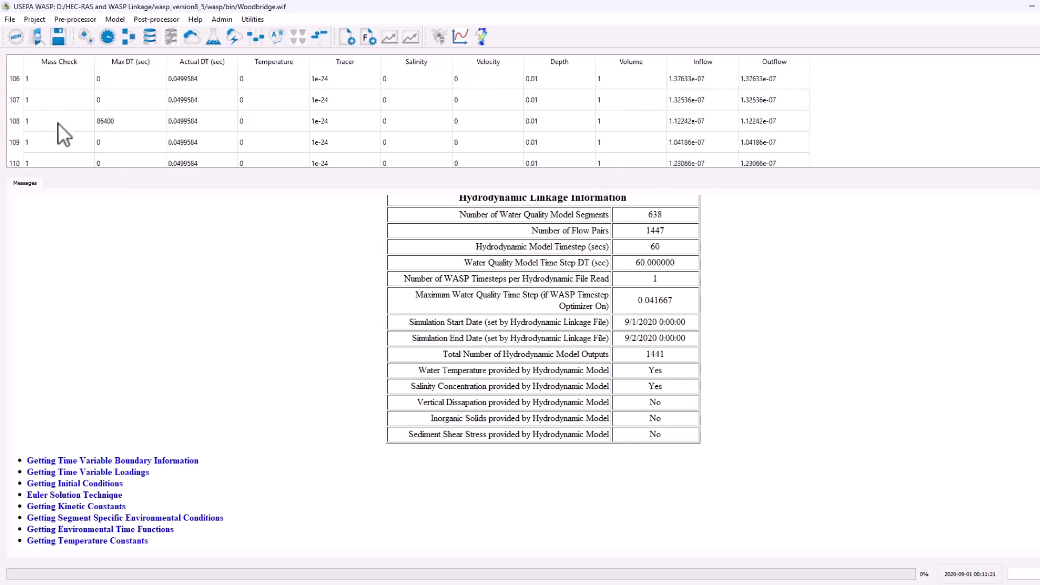
pyautogui.scroll(10, 58, 125)
pyautogui.scroll(20, 58, 124)
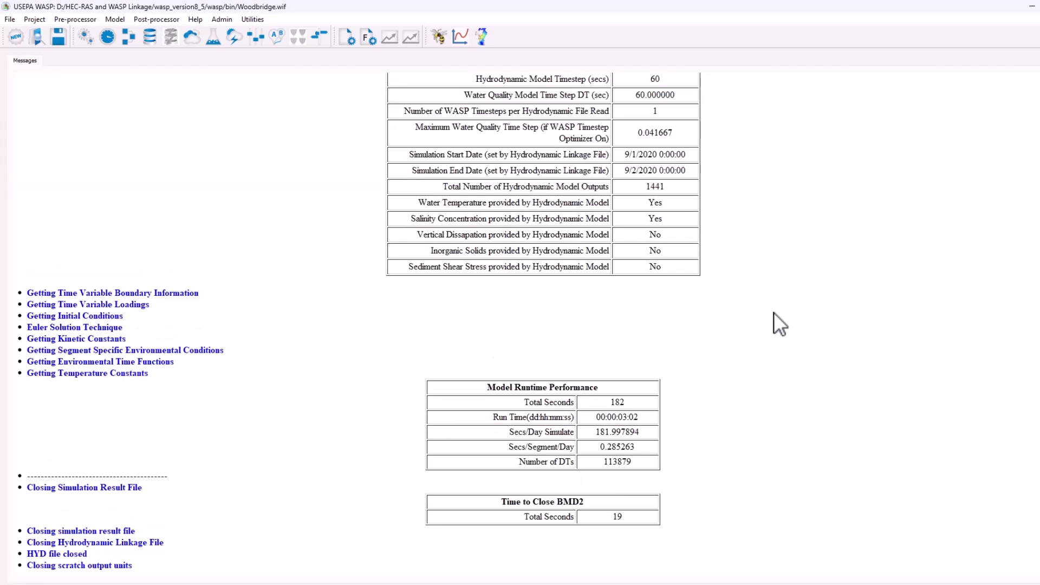
# Step: Review the run messages, including the hydrodynamic linkage information and the model runtime performance
pyautogui.scroll(1, 774, 312)
pyautogui.scroll(5, 774, 312)
pyautogui.scroll(-6, 773, 312)
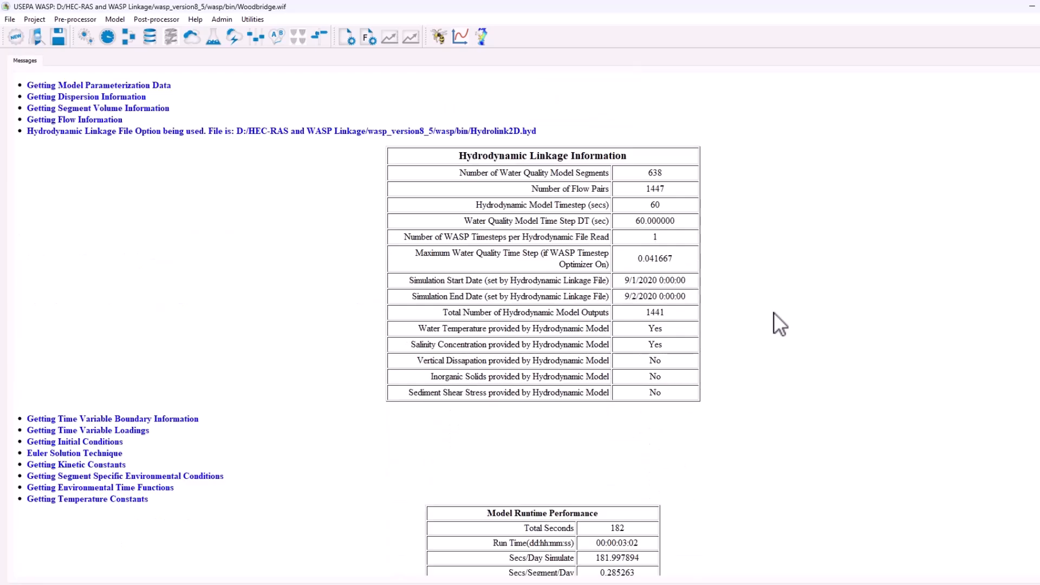
pyautogui.scroll(-1, 774, 324)
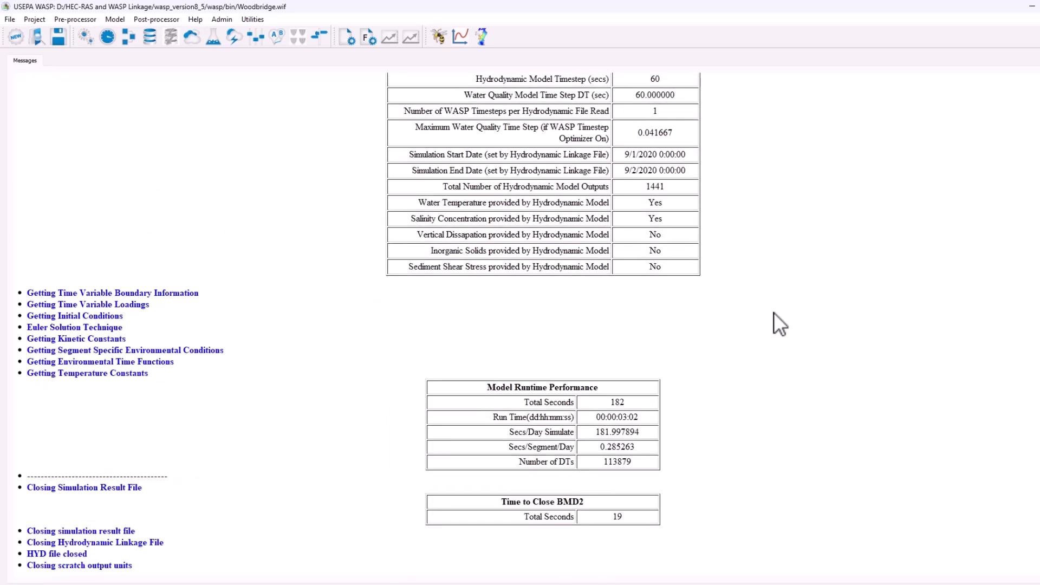